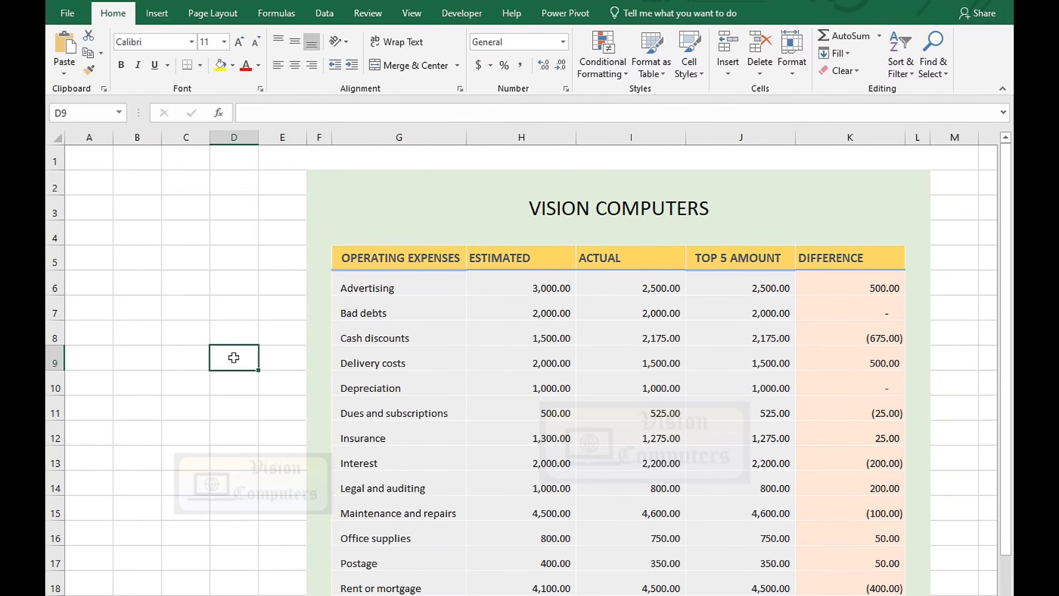
# Draw a tall rectangle down the left columns beside the expense table
pyautogui.click(156, 14)
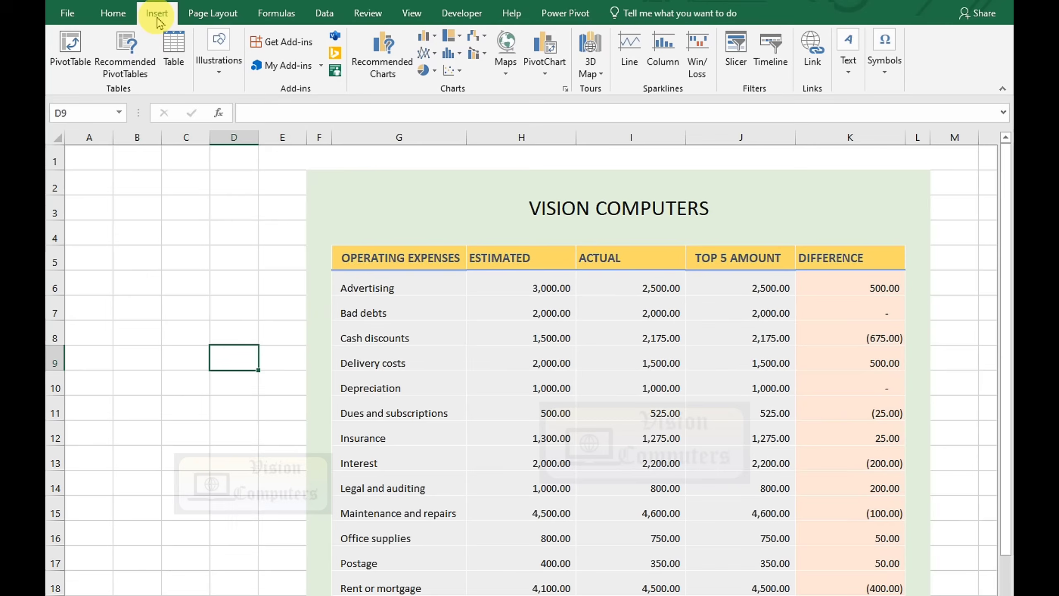
pyautogui.click(216, 58)
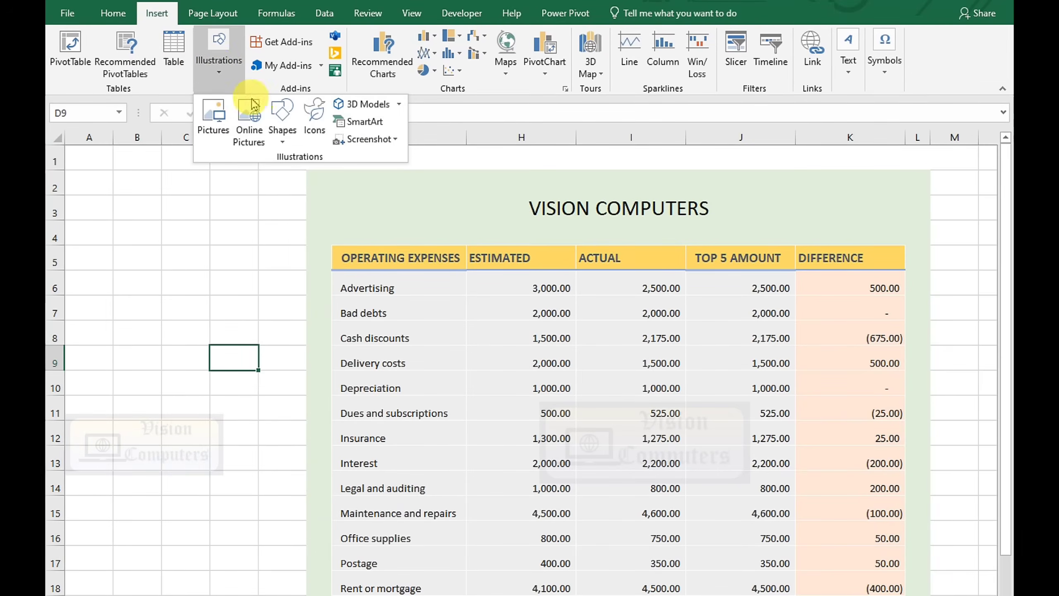
pyautogui.click(281, 130)
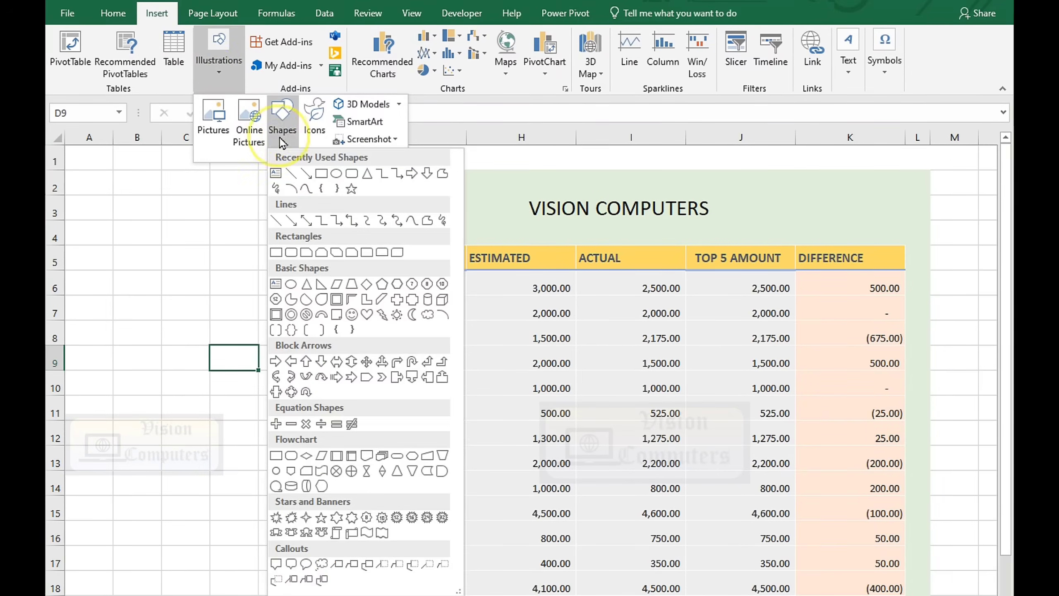
pyautogui.click(323, 176)
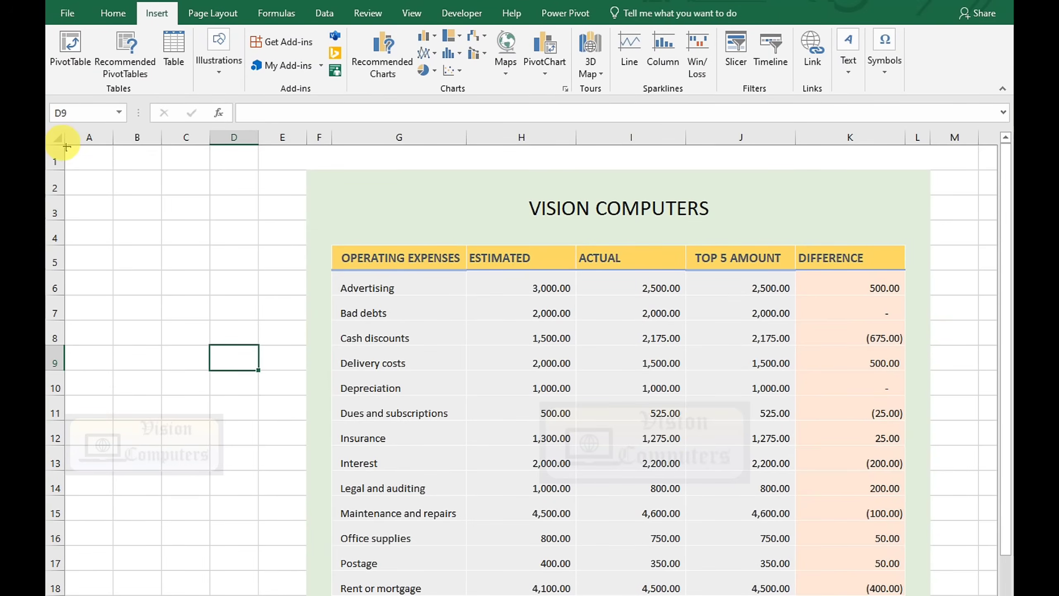
pyautogui.moveTo(66, 147); pyautogui.dragTo(222, 594)
pyautogui.scroll(1, 183, 468)
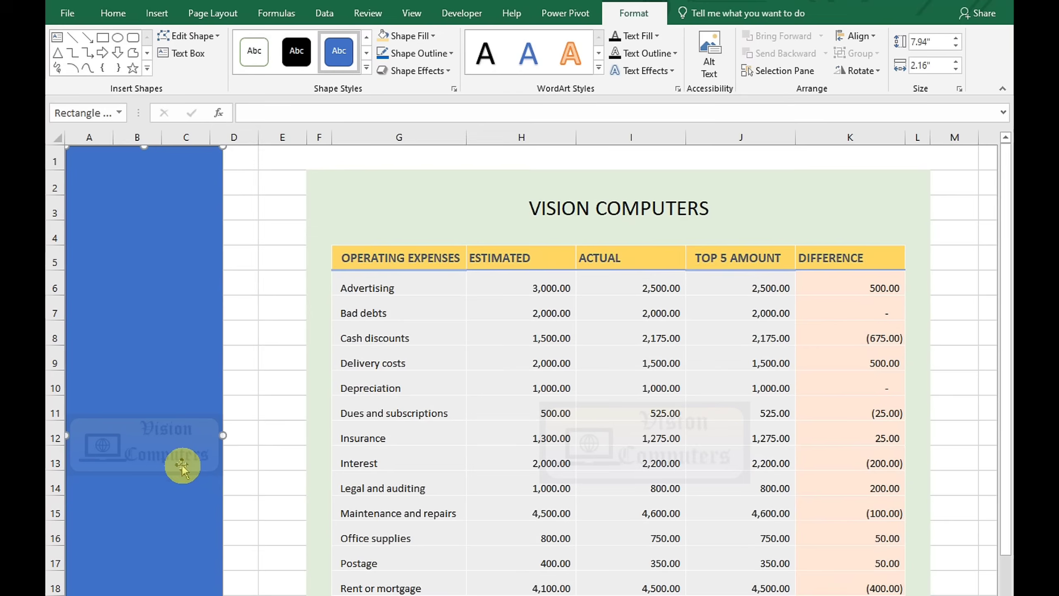
pyautogui.moveTo(222, 436); pyautogui.dragTo(215, 440)
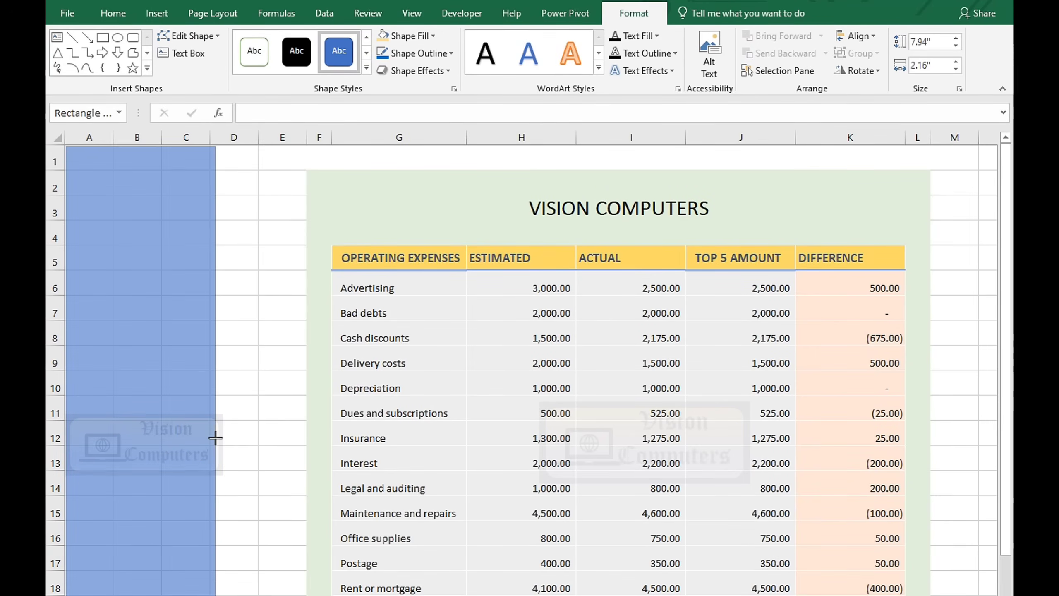
# Fill the tall rectangle black and remove its outline
pyautogui.click(410, 36)
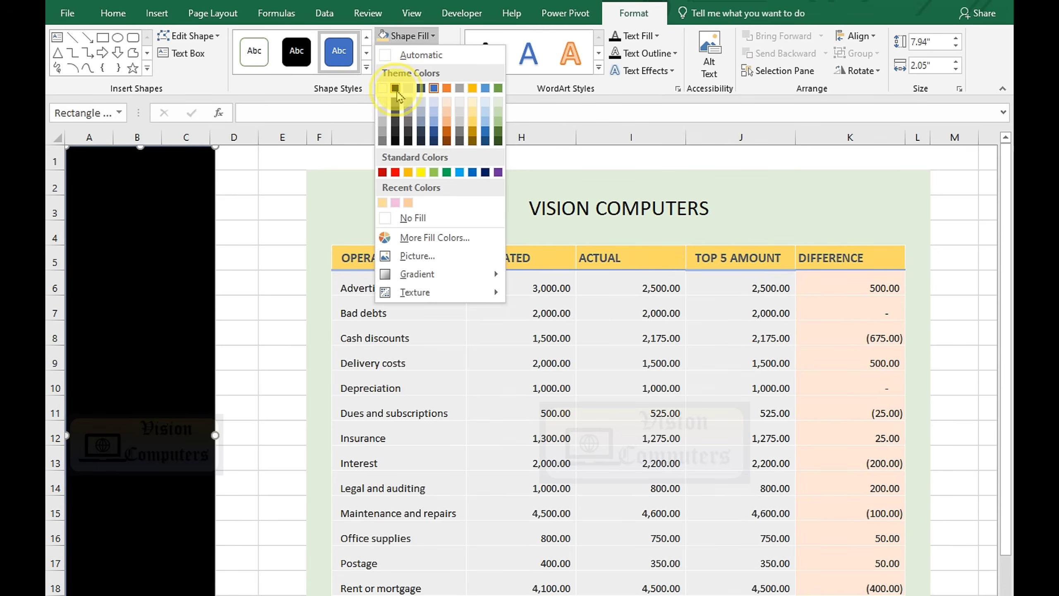
pyautogui.click(396, 90)
pyautogui.click(418, 53)
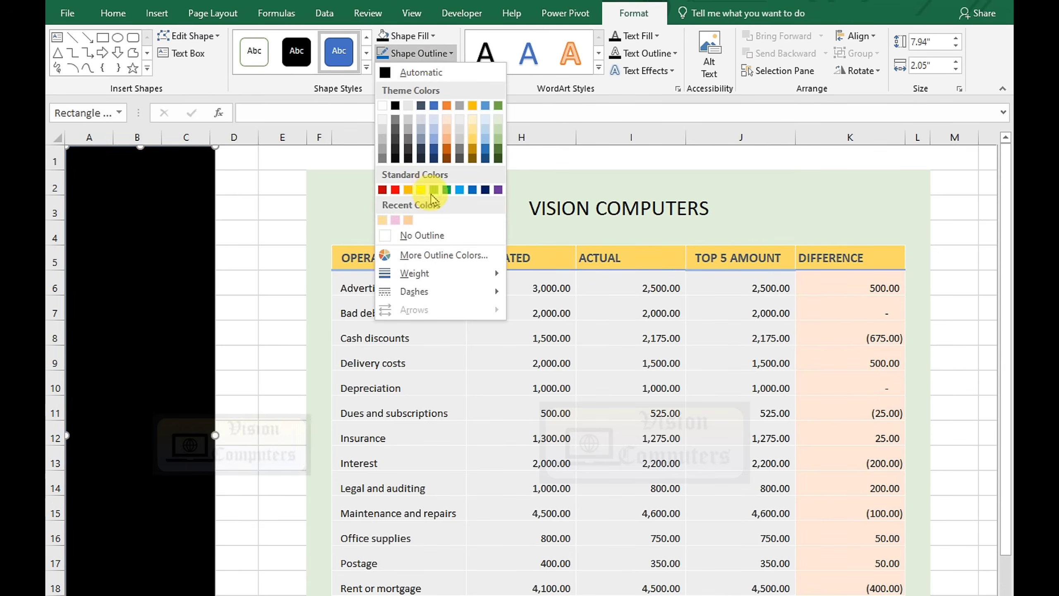
pyautogui.click(431, 237)
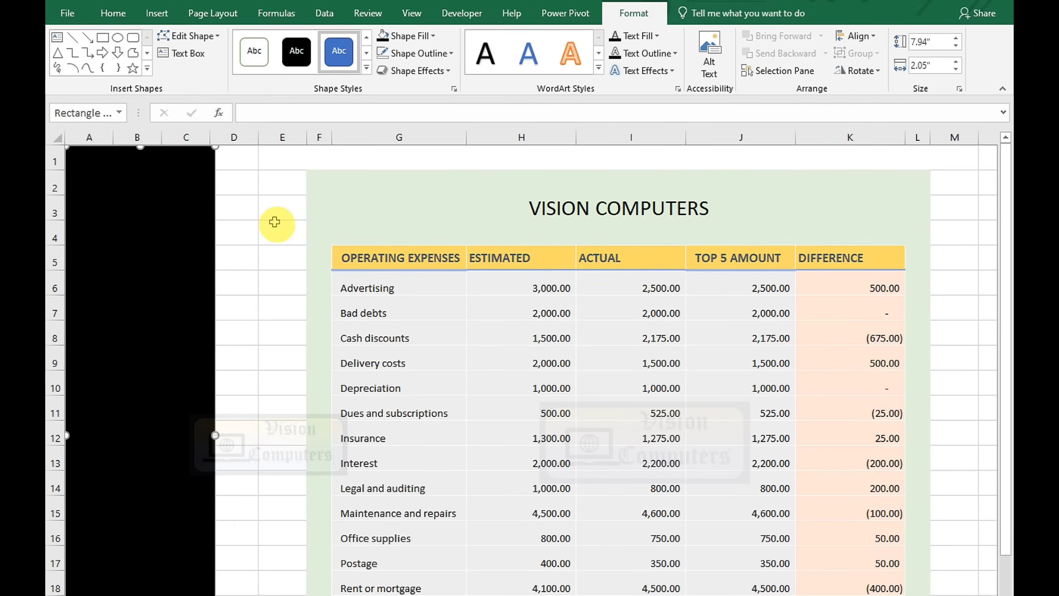
# Draw a small rectangle and move it onto the top of the black bar
pyautogui.click(157, 13)
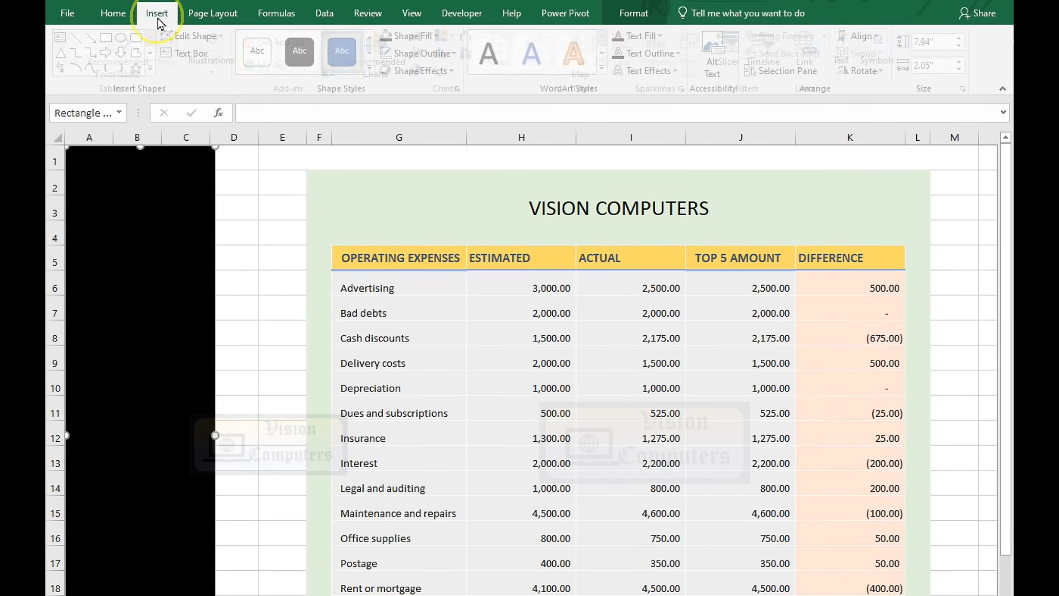
pyautogui.click(217, 71)
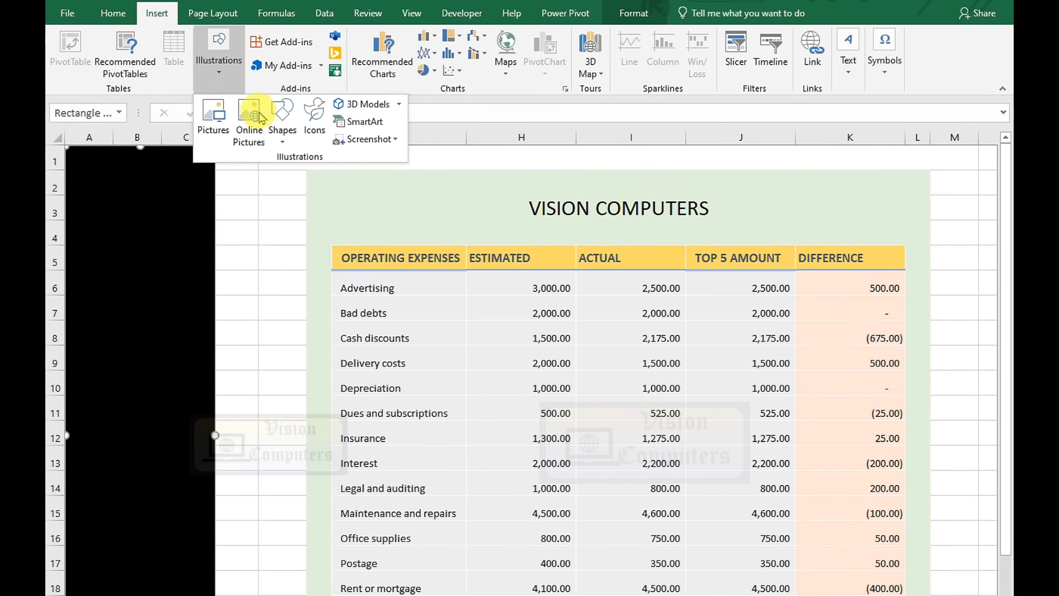
pyautogui.click(280, 132)
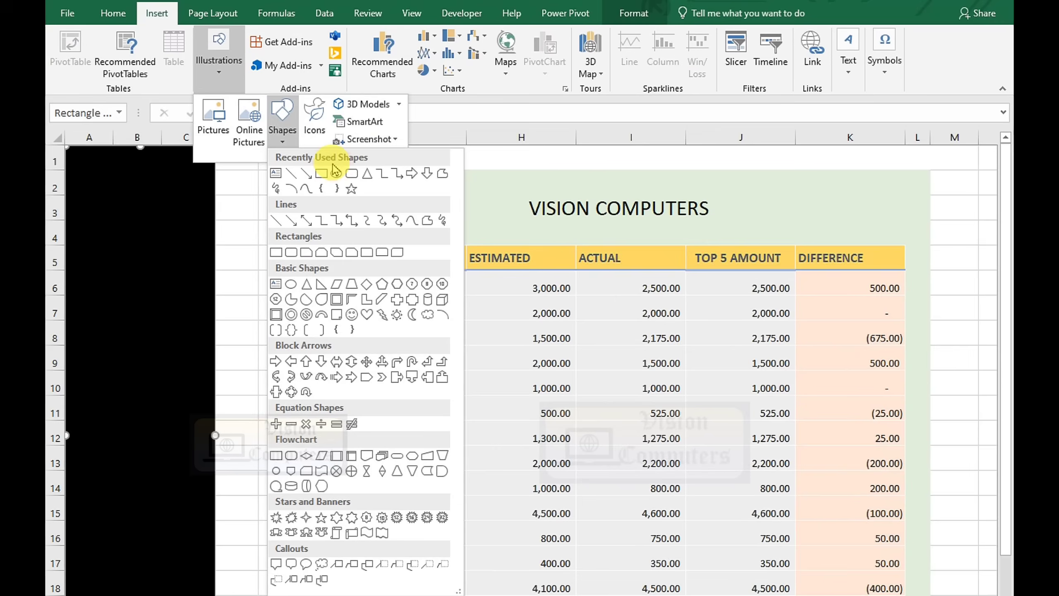
pyautogui.click(353, 175)
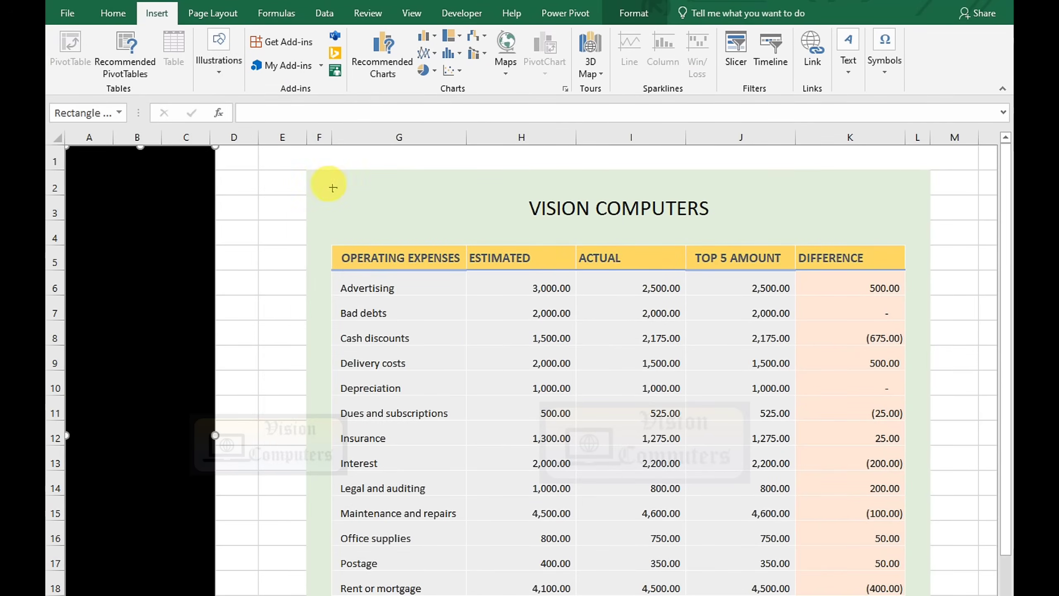
pyautogui.moveTo(136, 168); pyautogui.dragTo(275, 190)
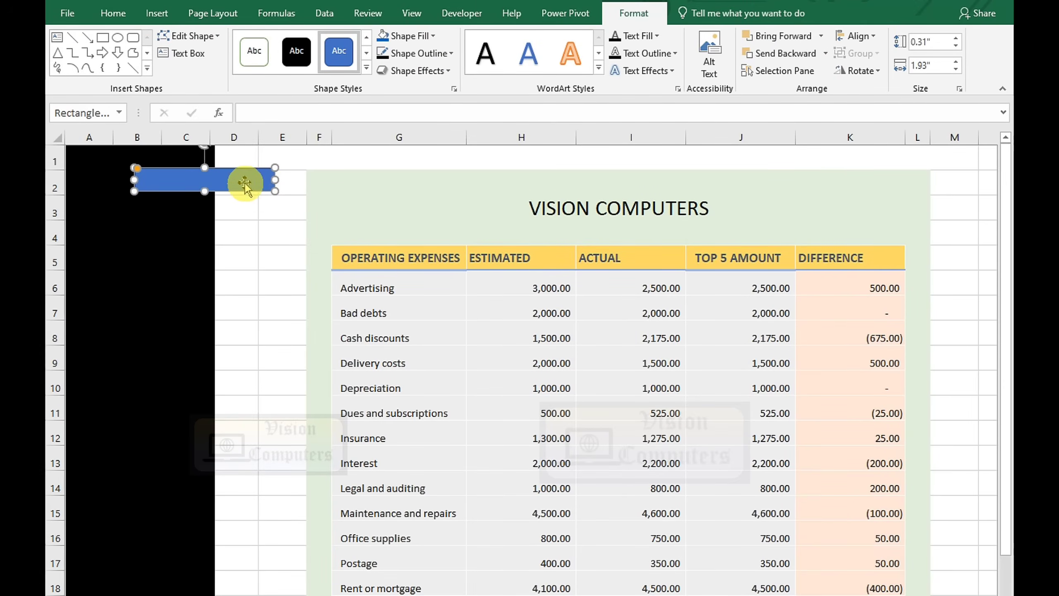
pyautogui.moveTo(245, 183); pyautogui.dragTo(222, 179)
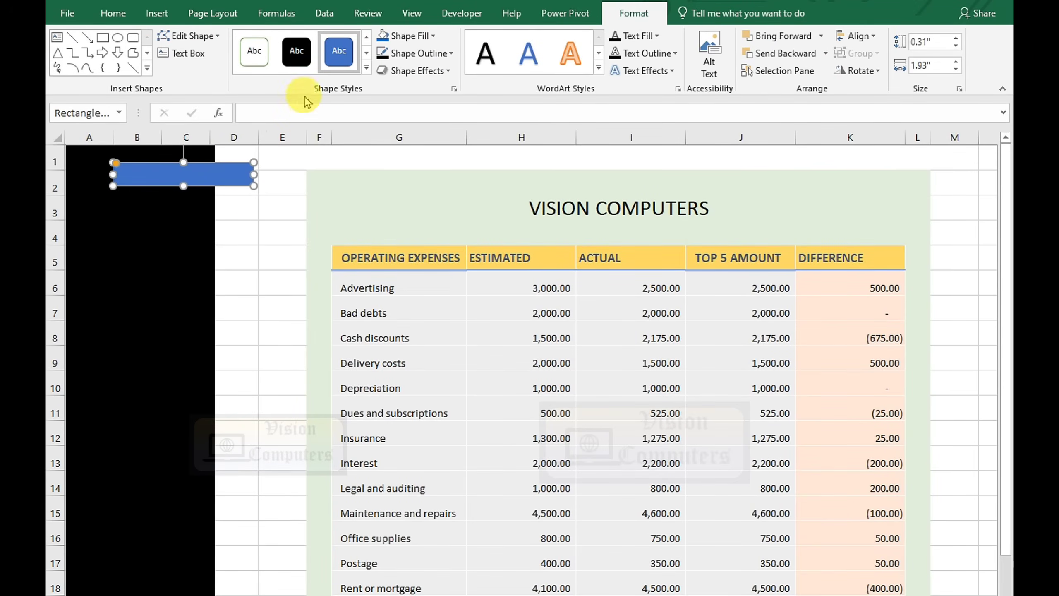
# Fill the small button grey, give it a coloured outline, and select it for labelling
pyautogui.click(404, 38)
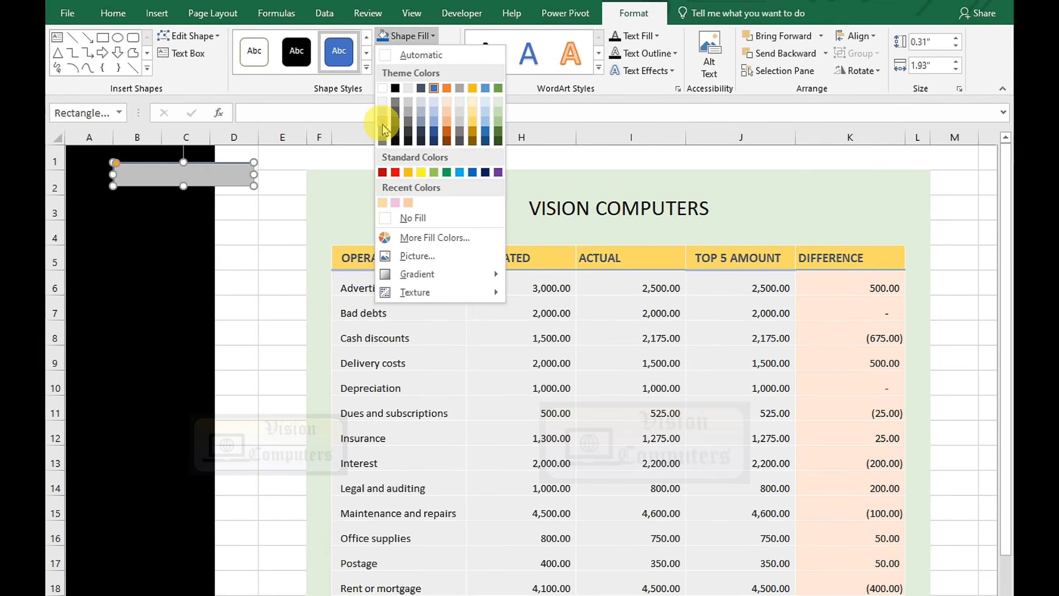
pyautogui.click(382, 124)
pyautogui.click(413, 53)
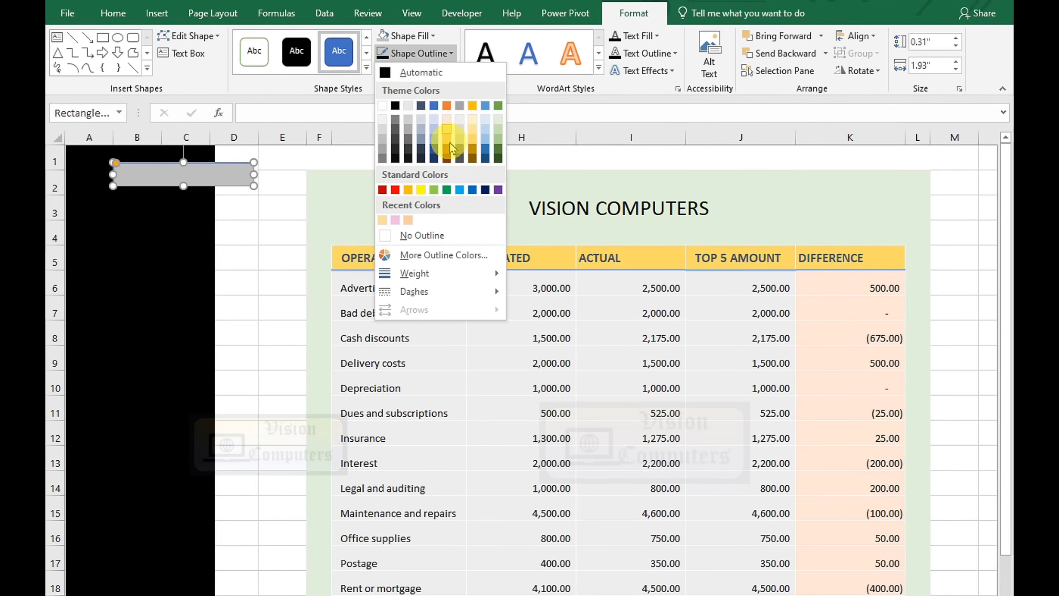
pyautogui.click(461, 191)
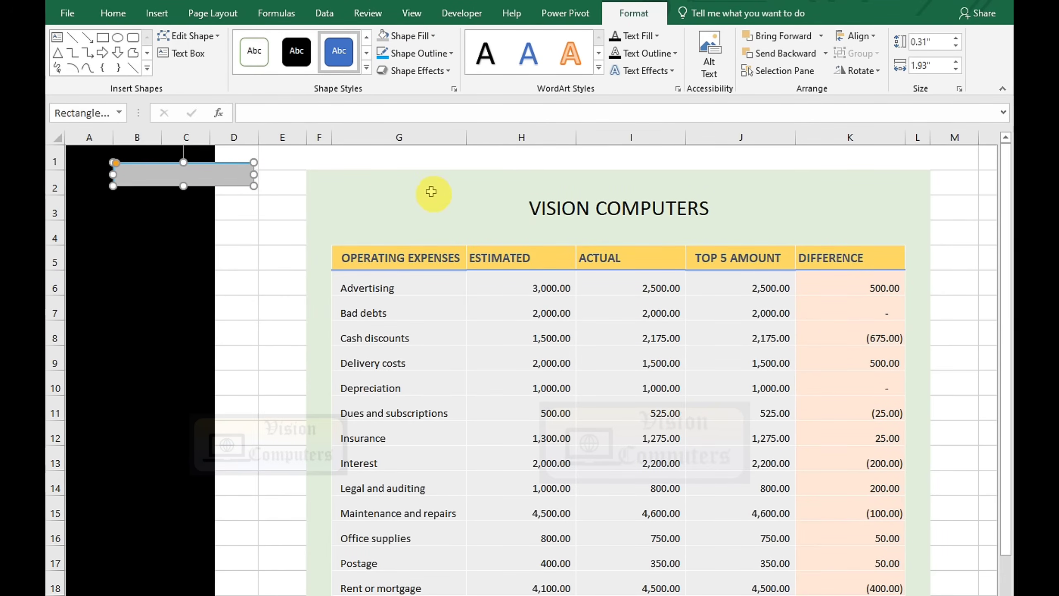
pyautogui.click(227, 179)
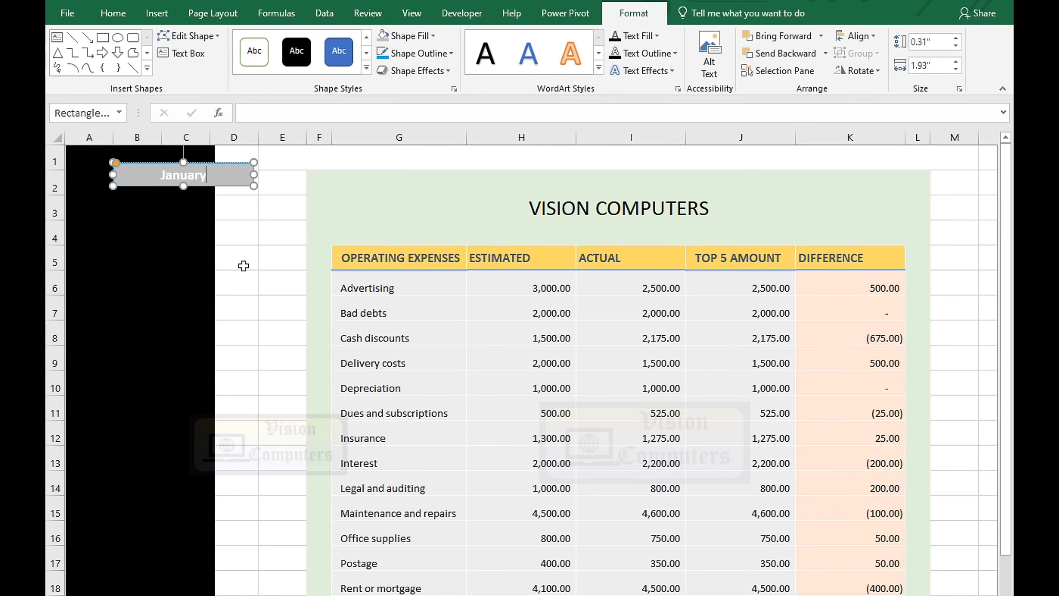
# Ctrl-drag copies of the January button down the bar and relabel the first copy February
pyautogui.keyDown('ctrl'); pyautogui.moveTo(231, 185); pyautogui.dragTo(231, 224); pyautogui.keyUp('ctrl')
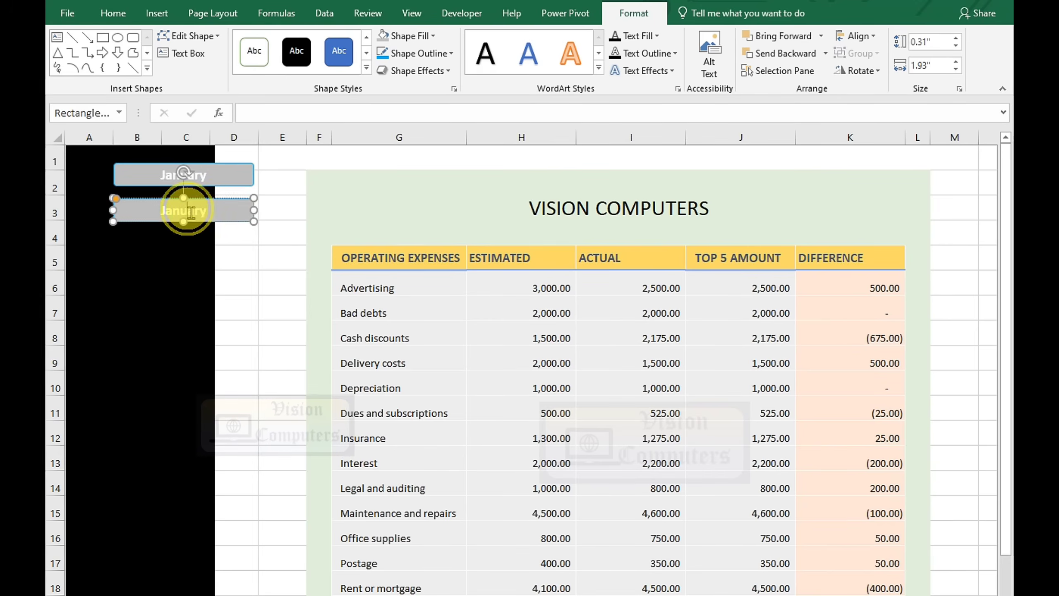
pyautogui.doubleClick(187, 211)
pyautogui.write('Fe')
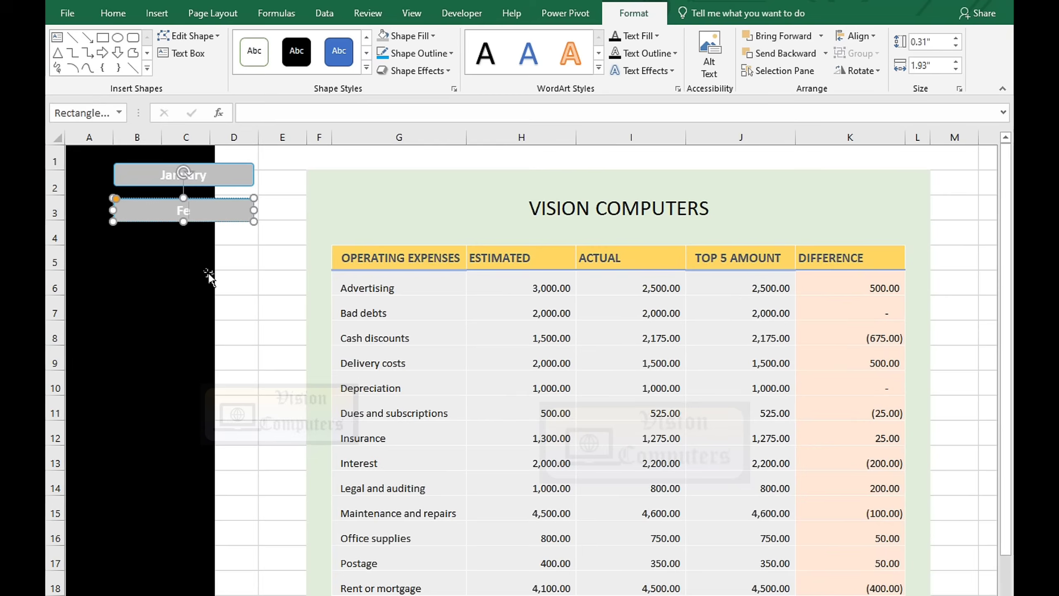
pyautogui.write('bruary')
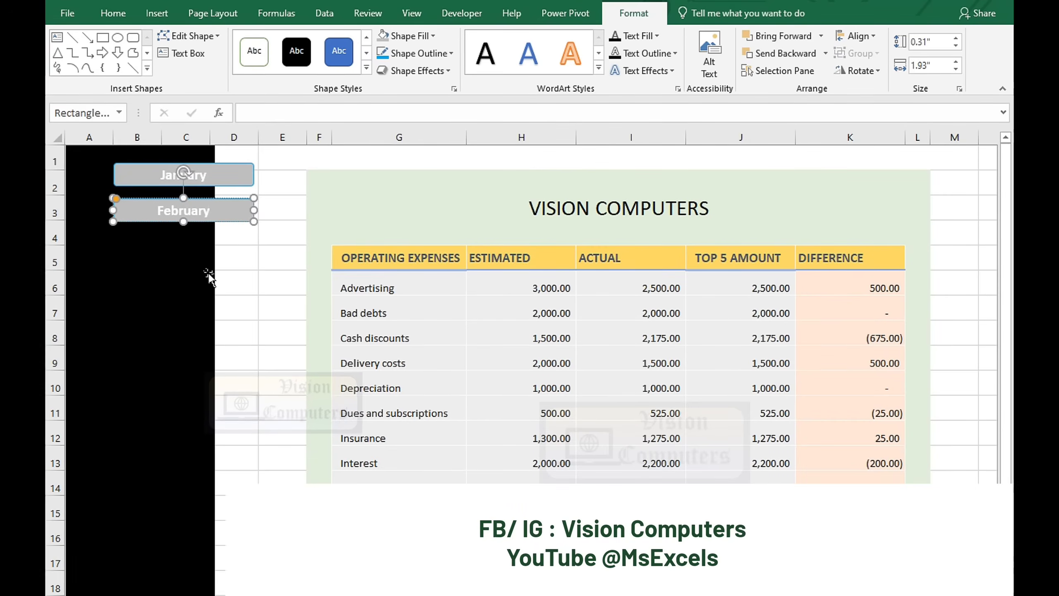
pyautogui.keyDown('ctrl'); pyautogui.moveTo(216, 223); pyautogui.dragTo(219, 589); pyautogui.keyUp('ctrl')
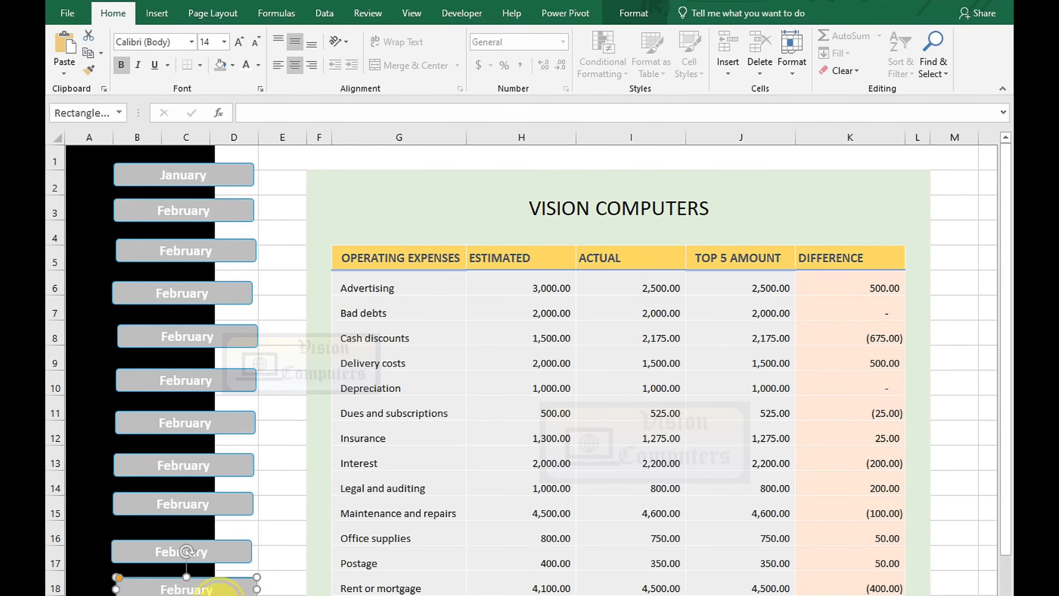
# Relabel the remaining copied buttons with their month names through October
pyautogui.press('Escape')
pyautogui.click(184, 245)
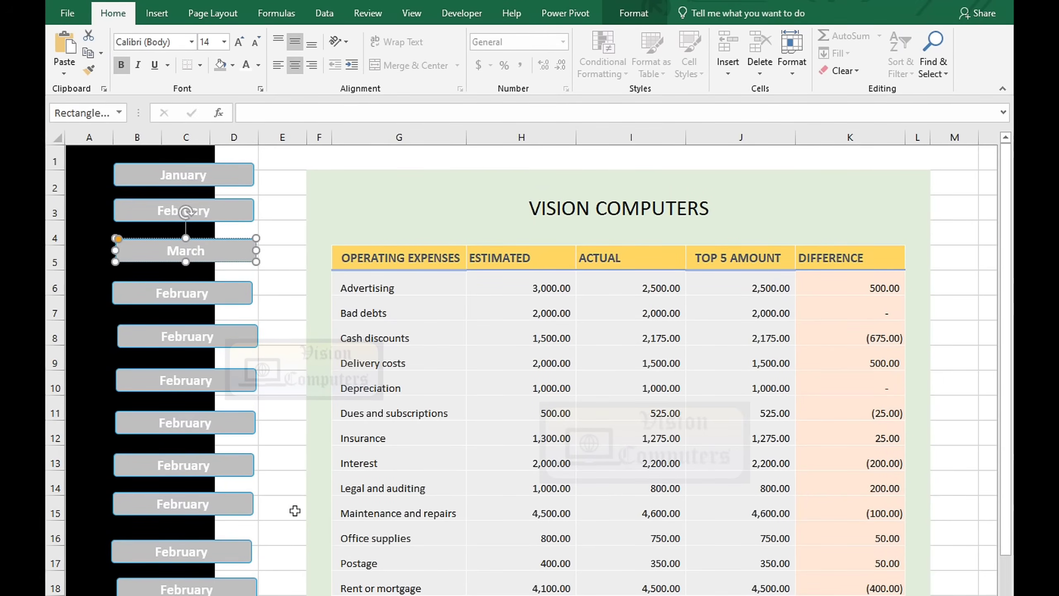
pyautogui.doubleClick(186, 294)
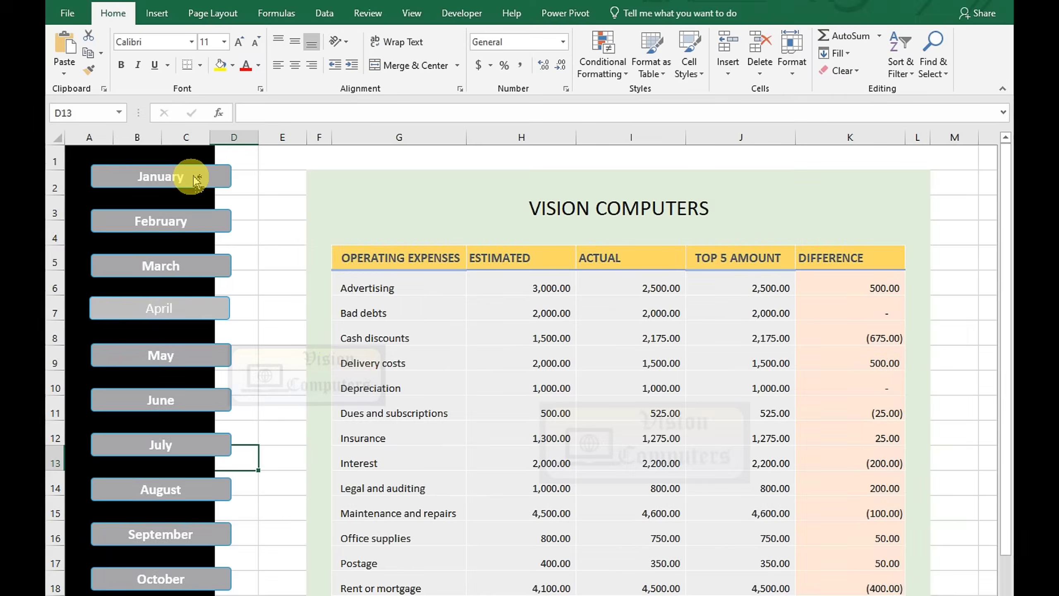
# Select all month buttons from January to October together
pyautogui.click(203, 176)
pyautogui.keyDown('ctrl'); pyautogui.click(193, 222); pyautogui.keyUp('ctrl')
pyautogui.keyDown('ctrl'); pyautogui.click(192, 267); pyautogui.keyUp('ctrl')
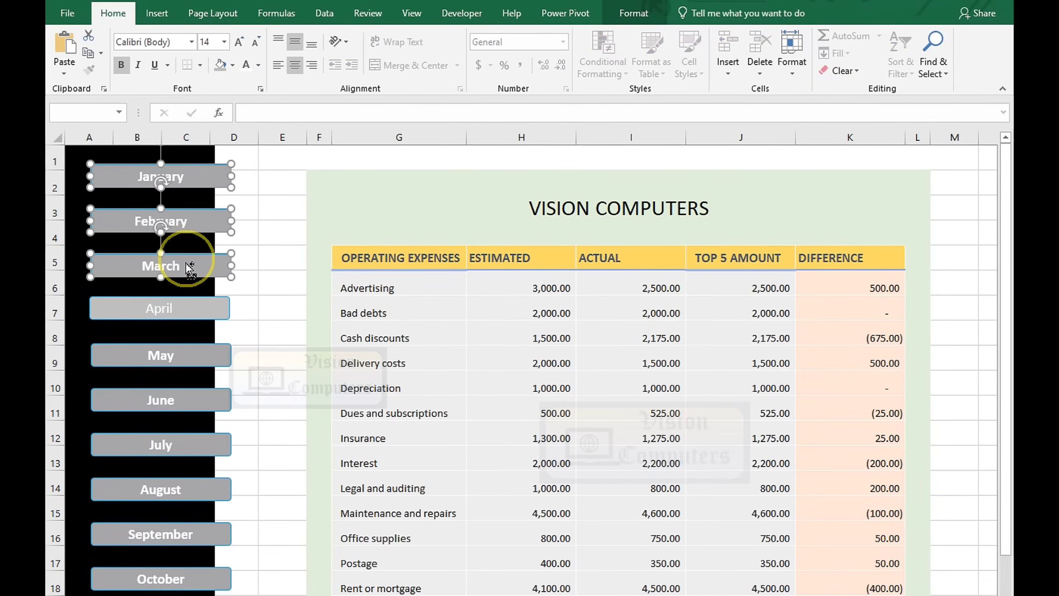
pyautogui.keyDown('ctrl'); pyautogui.click(192, 307); pyautogui.keyUp('ctrl')
pyautogui.keyDown('ctrl'); pyautogui.click(186, 357); pyautogui.keyUp('ctrl')
pyautogui.keyDown('ctrl'); pyautogui.click(193, 399); pyautogui.keyUp('ctrl')
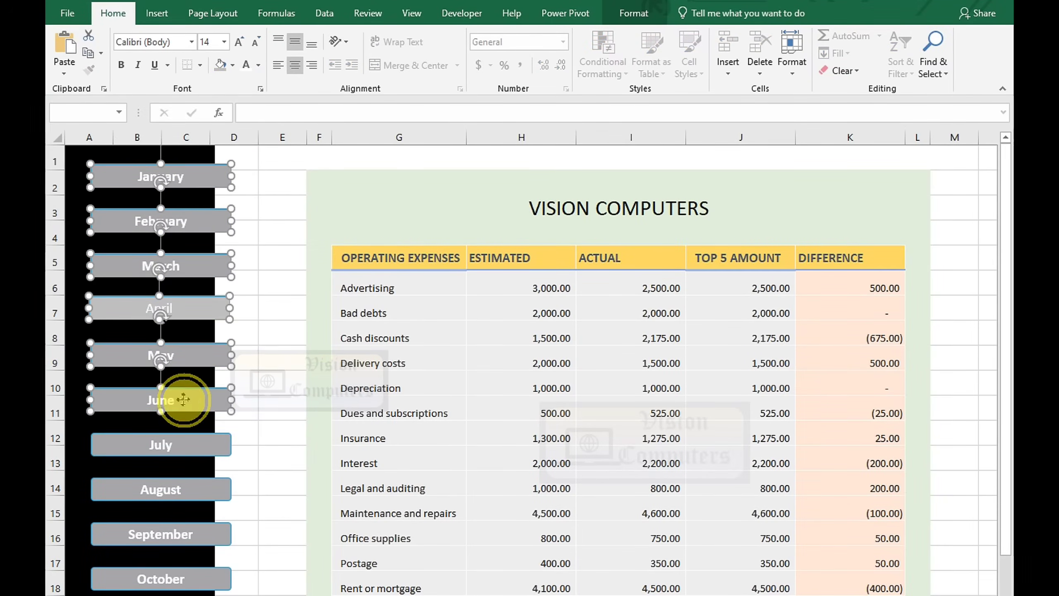
pyautogui.keyDown('ctrl'); pyautogui.click(187, 444); pyautogui.keyUp('ctrl')
pyautogui.keyDown('ctrl'); pyautogui.click(175, 489); pyautogui.keyUp('ctrl')
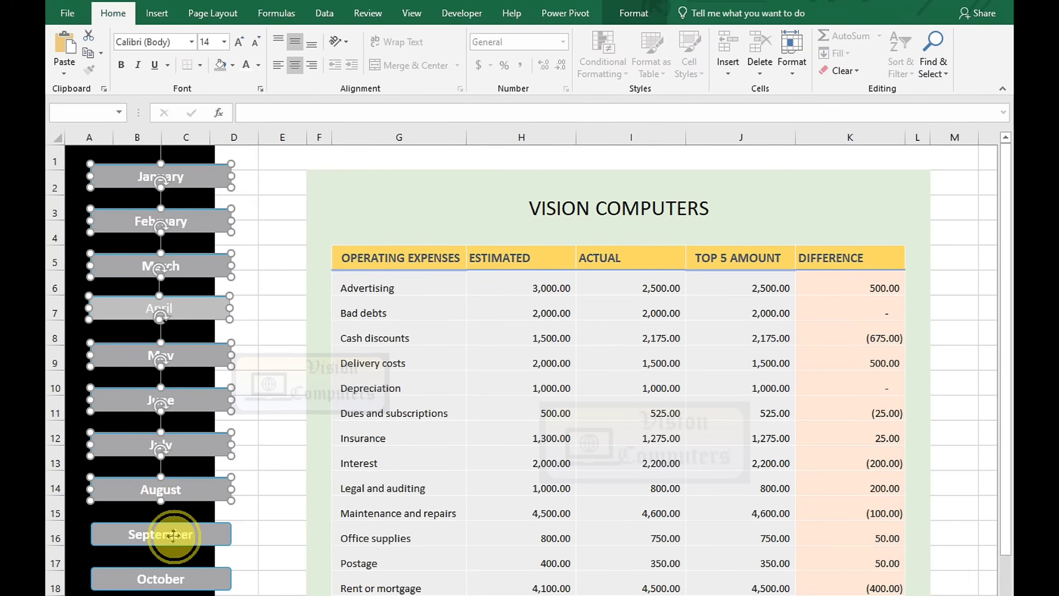
pyautogui.keyDown('ctrl'); pyautogui.click(187, 534); pyautogui.keyUp('ctrl')
pyautogui.keyDown('ctrl'); pyautogui.click(165, 578); pyautogui.keyUp('ctrl')
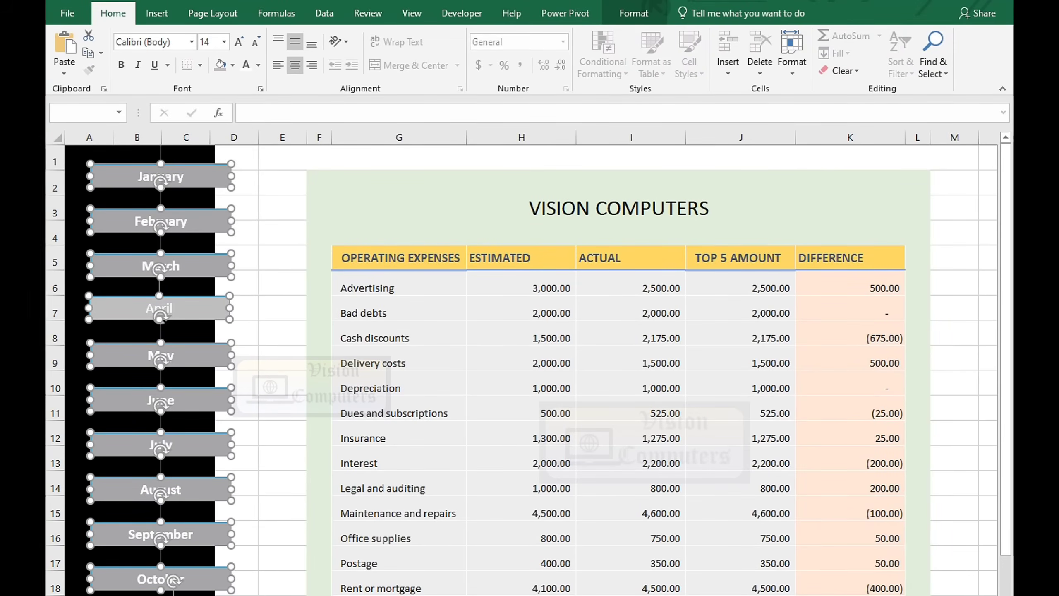
# Align the month buttons left and distribute them evenly vertically
pyautogui.click(630, 13)
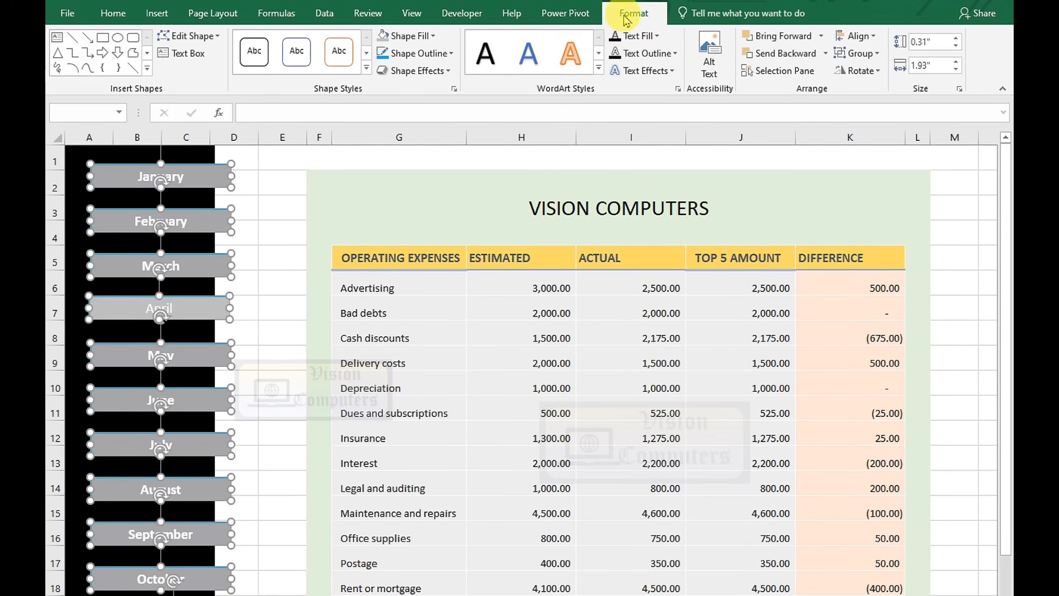
pyautogui.click(856, 35)
pyautogui.click(869, 61)
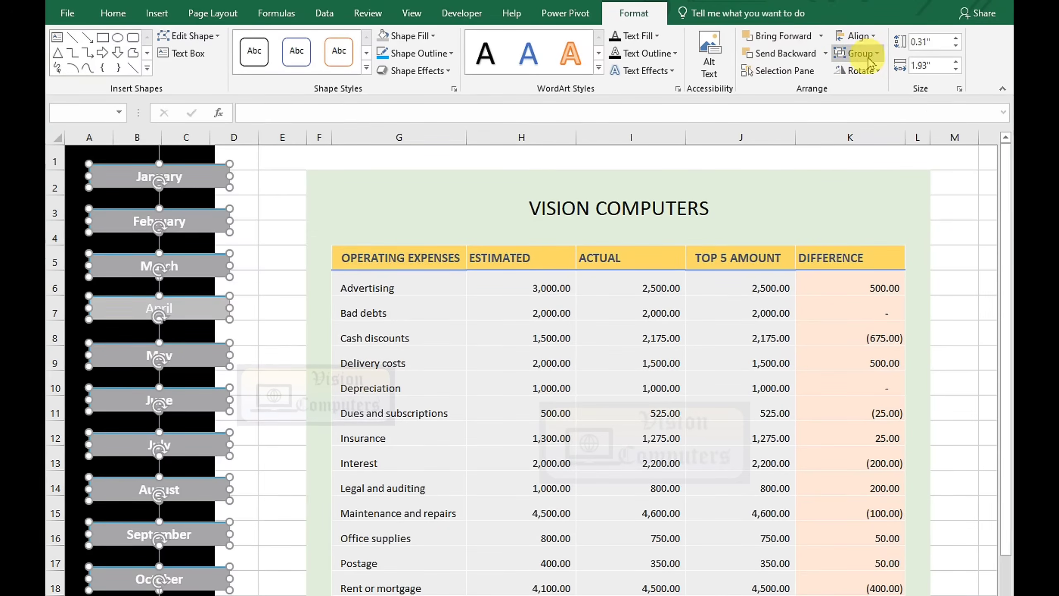
pyautogui.click(858, 37)
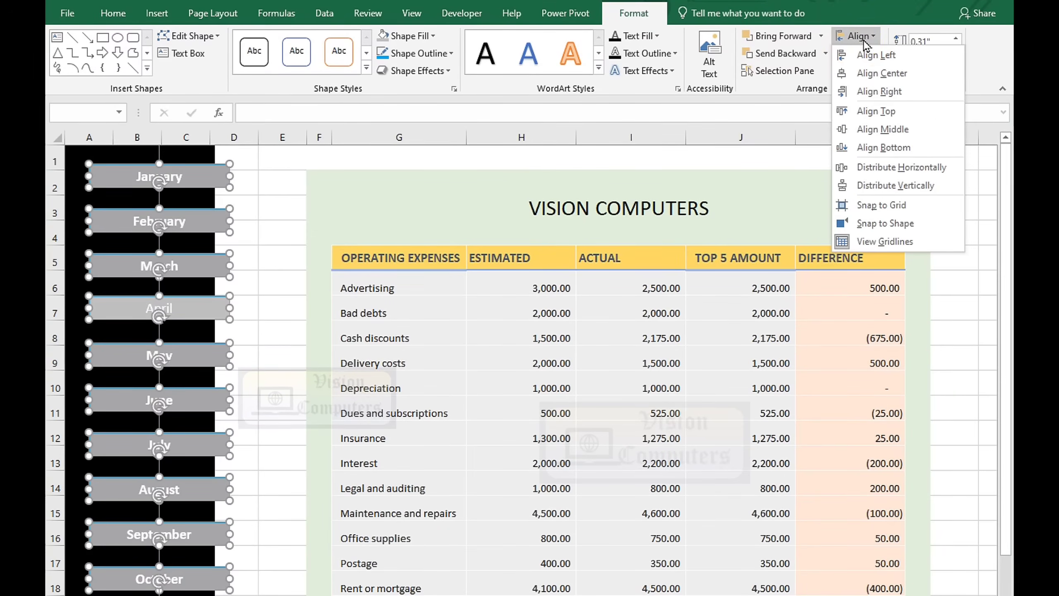
pyautogui.click(882, 185)
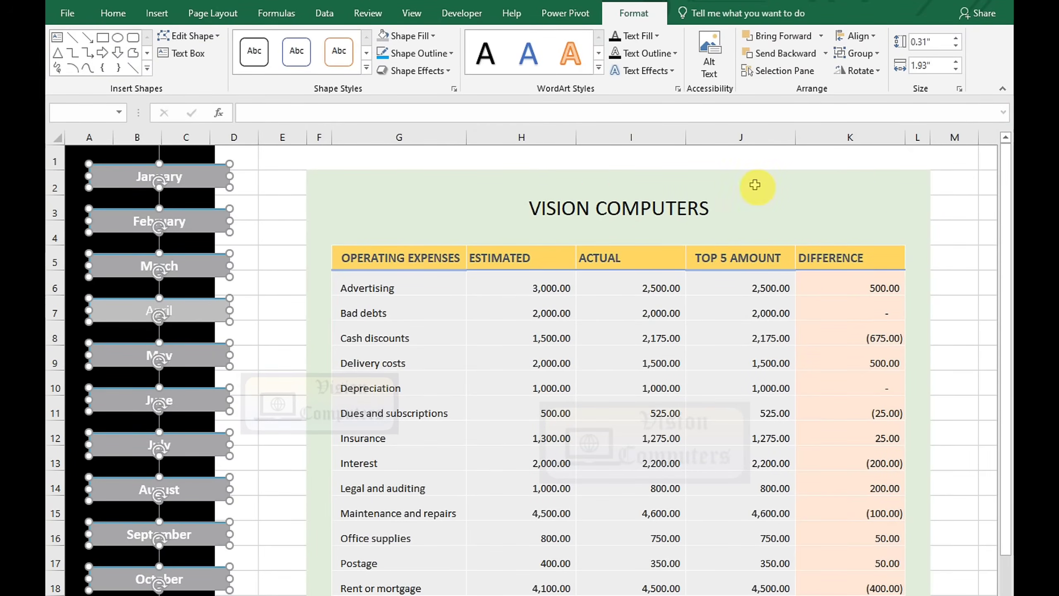
# Deselect the buttons and hide the worksheet gridlines from the View settings
pyautogui.click(270, 262)
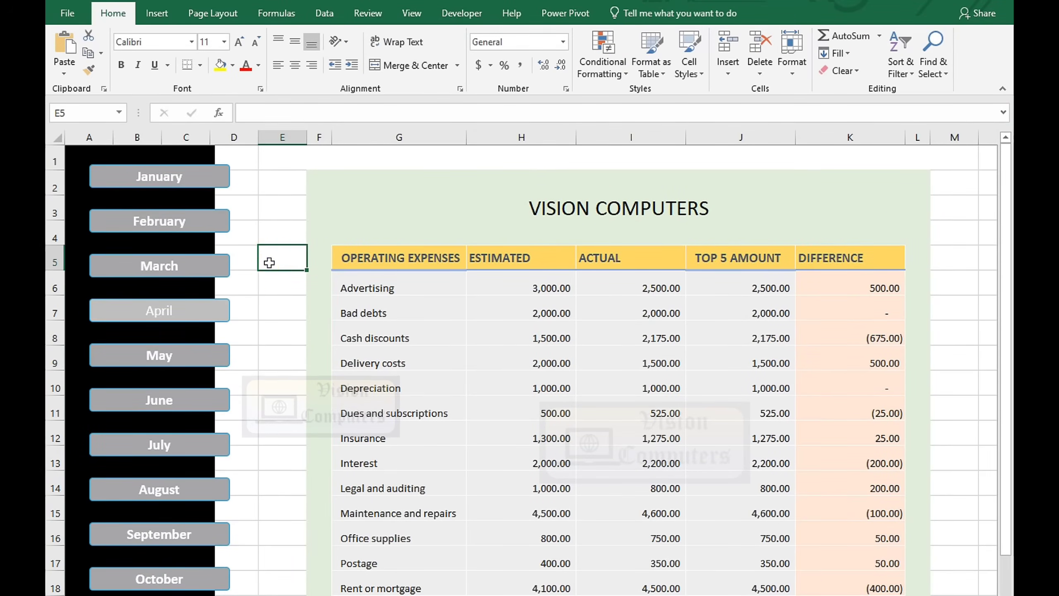
pyautogui.click(411, 13)
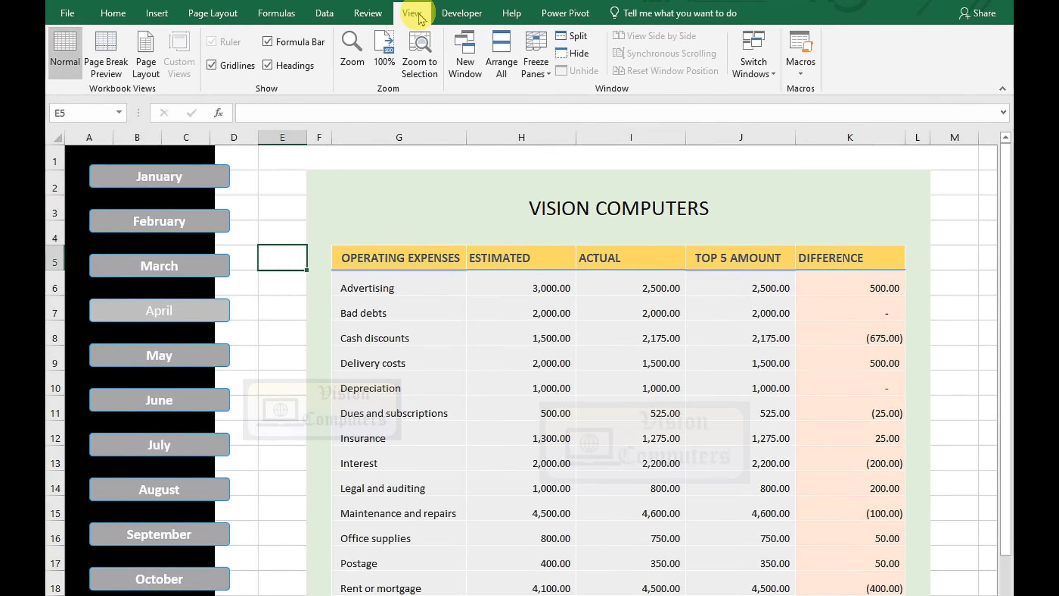
pyautogui.click(237, 66)
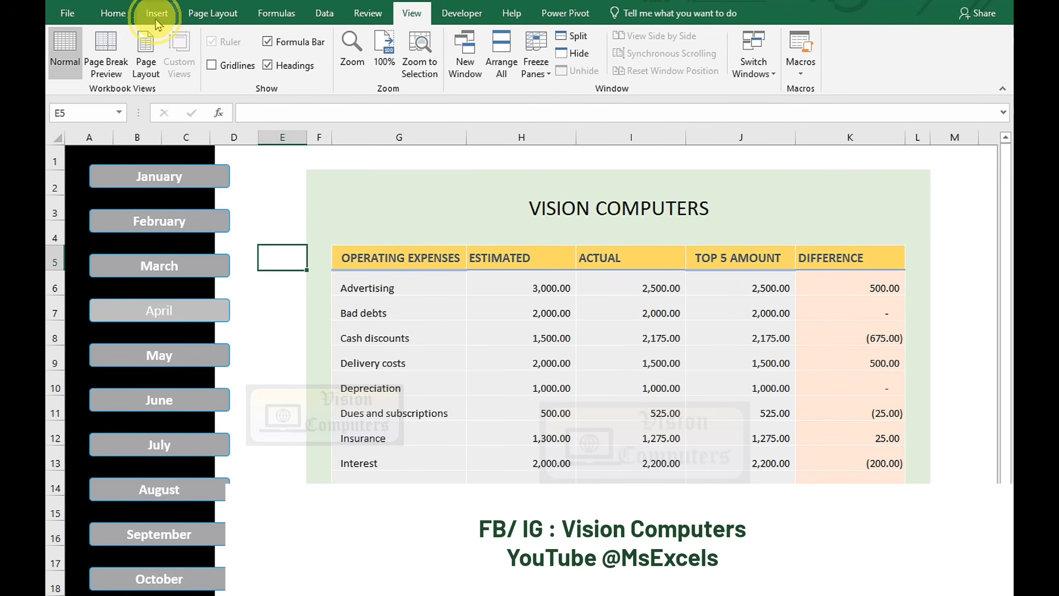
pyautogui.click(156, 14)
# Insert the house icon found by searching 'home' in the icon library
pyautogui.click(217, 63)
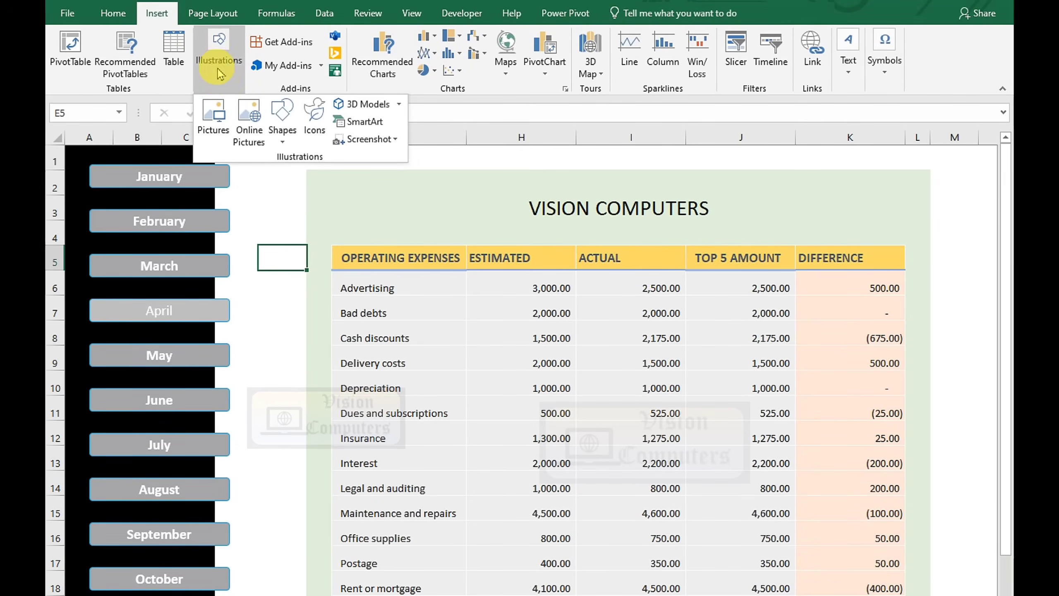
pyautogui.click(315, 120)
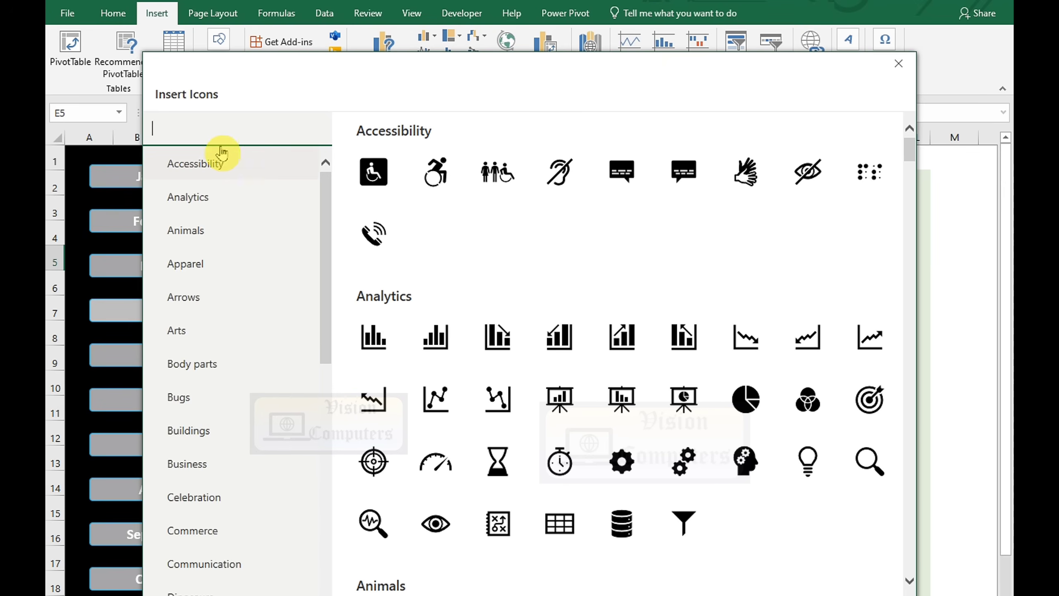
pyautogui.write('home')
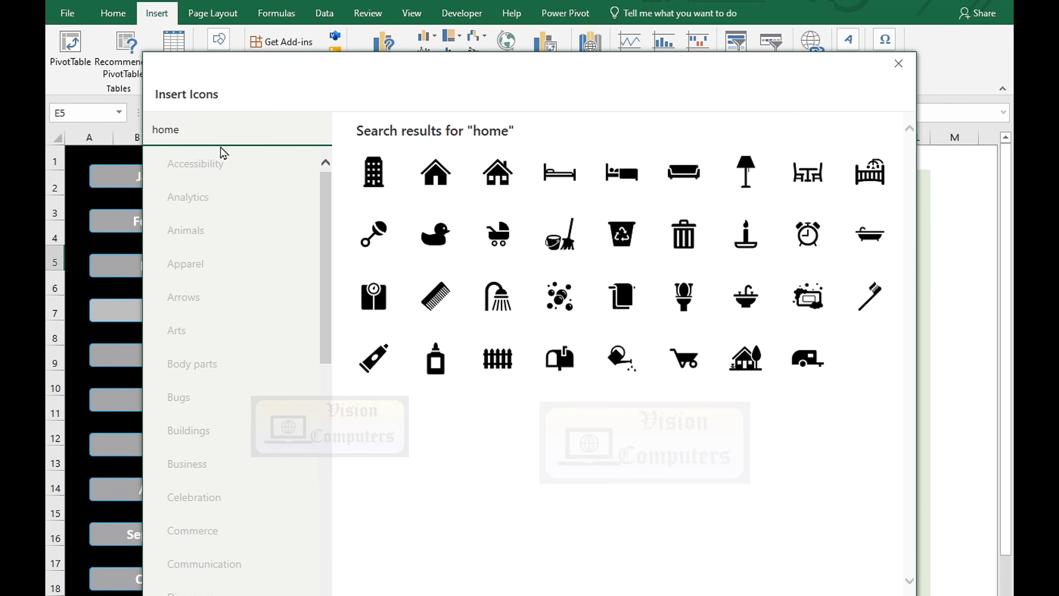
pyautogui.click(492, 176)
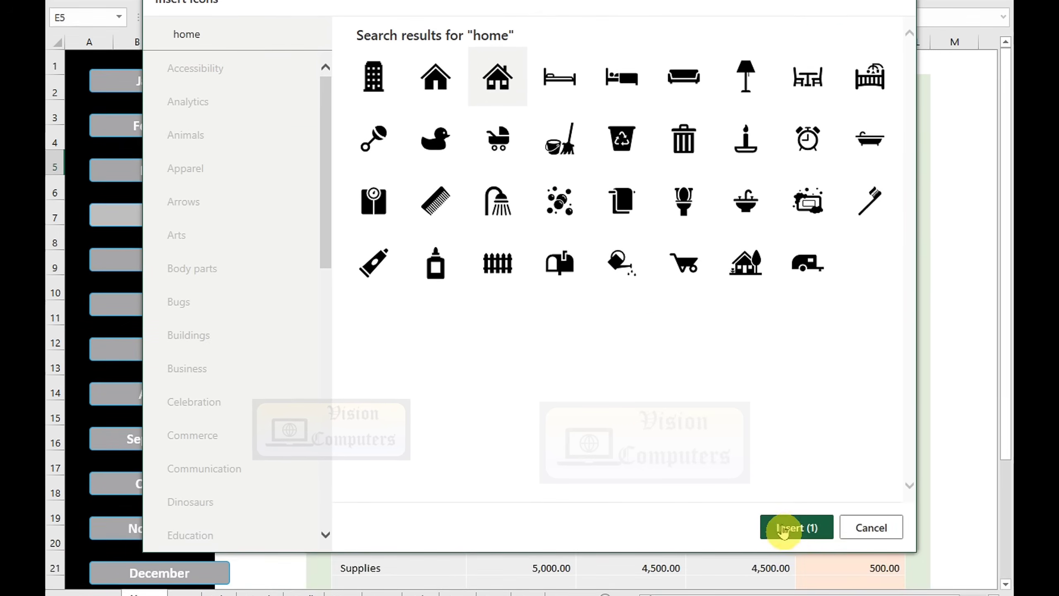
pyautogui.click(790, 539)
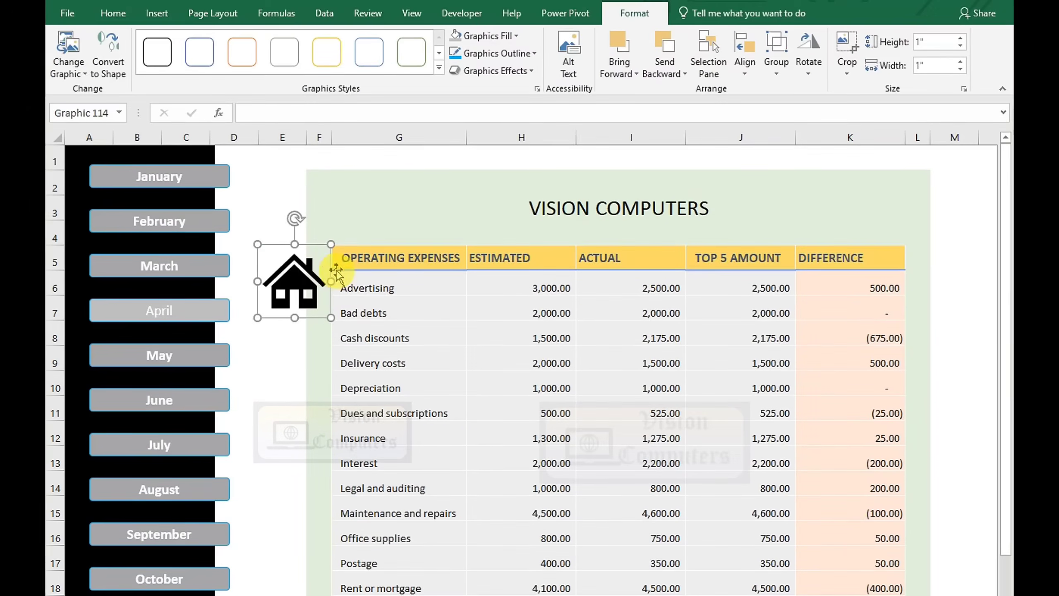
# Shrink the house icon beside the VISION COMPUTERS title and colour it blue
pyautogui.moveTo(332, 246)
pyautogui.mouseDown()
pyautogui.moveTo(311, 264)
pyautogui.moveTo(324, 218)
pyautogui.moveTo(343, 208)
pyautogui.mouseUp()
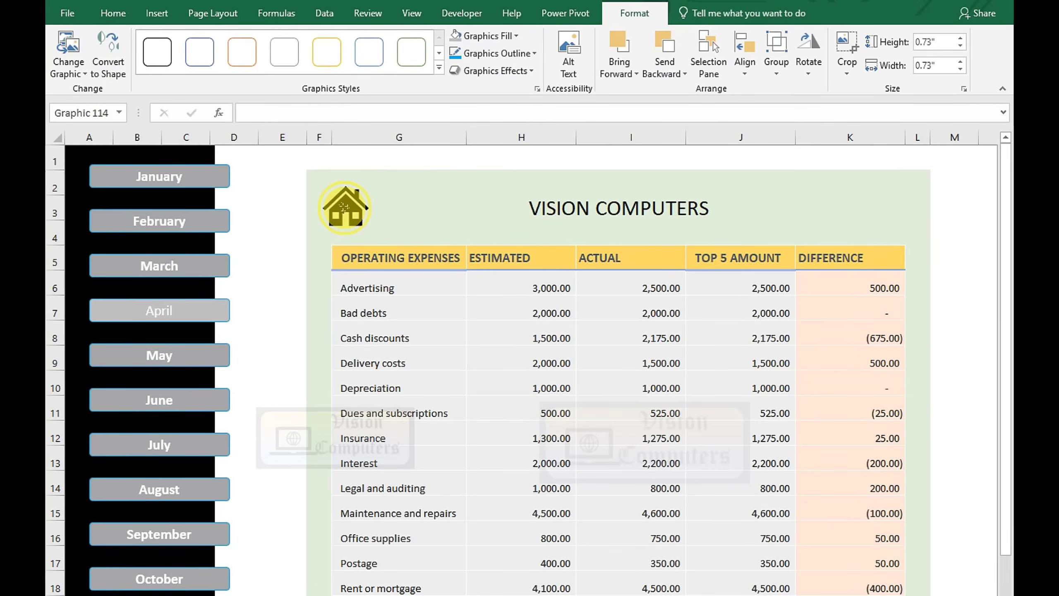
pyautogui.click(492, 39)
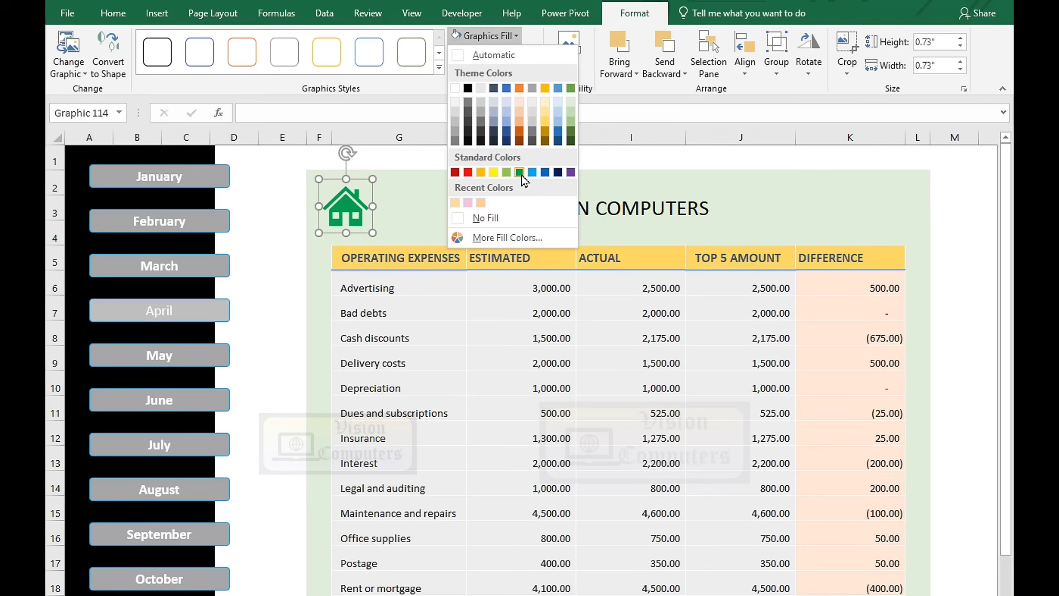
pyautogui.click(533, 172)
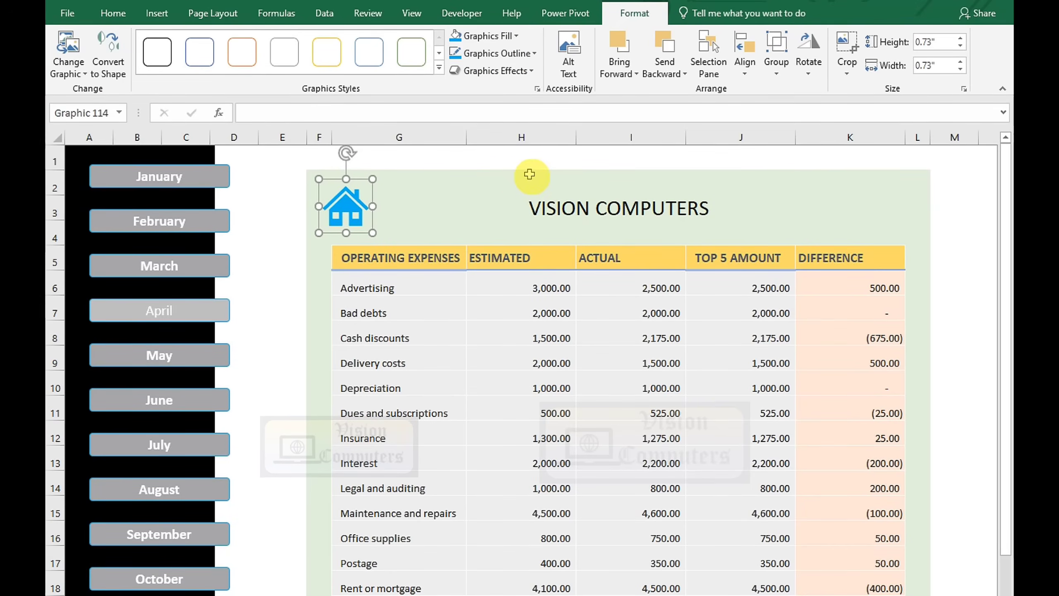
# Hyperlink the January and February buttons to the Jan and Feb sheets via Ctrl+K
pyautogui.click(281, 212)
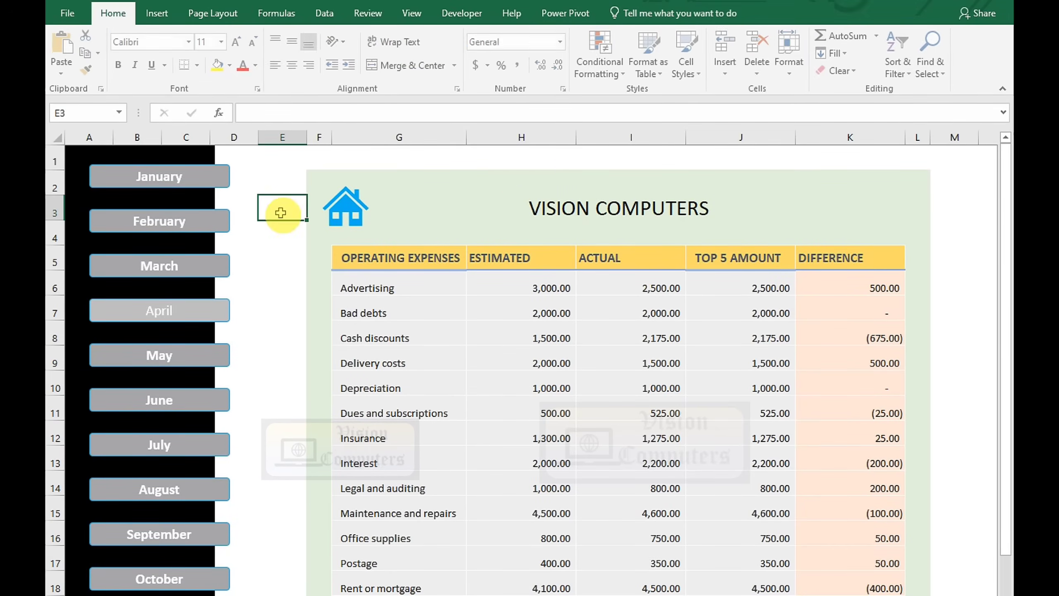
pyautogui.click(202, 185)
pyautogui.hotkey('ctrl', 'k')
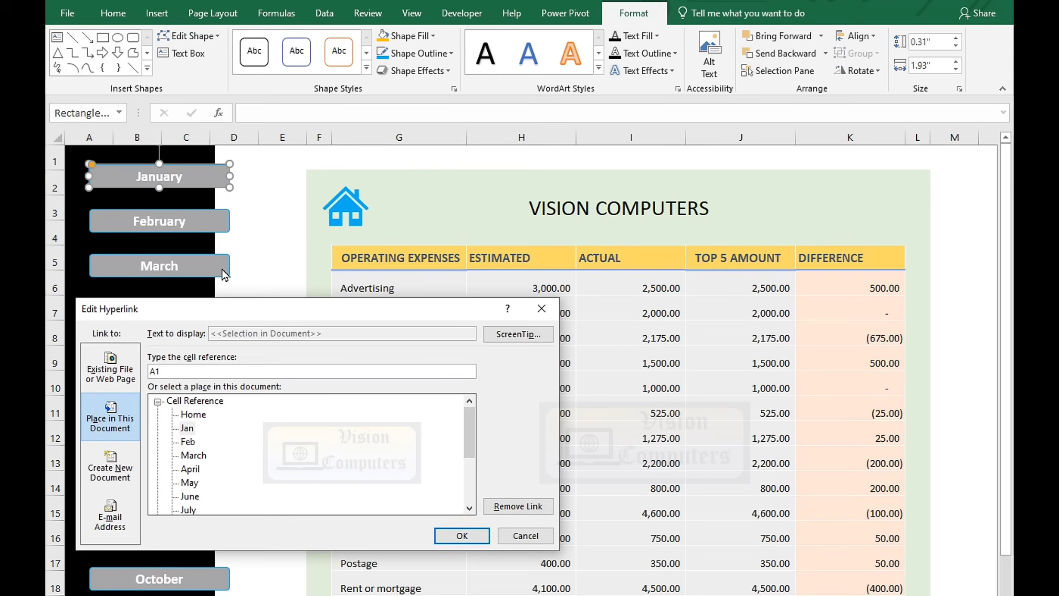
pyautogui.click(187, 428)
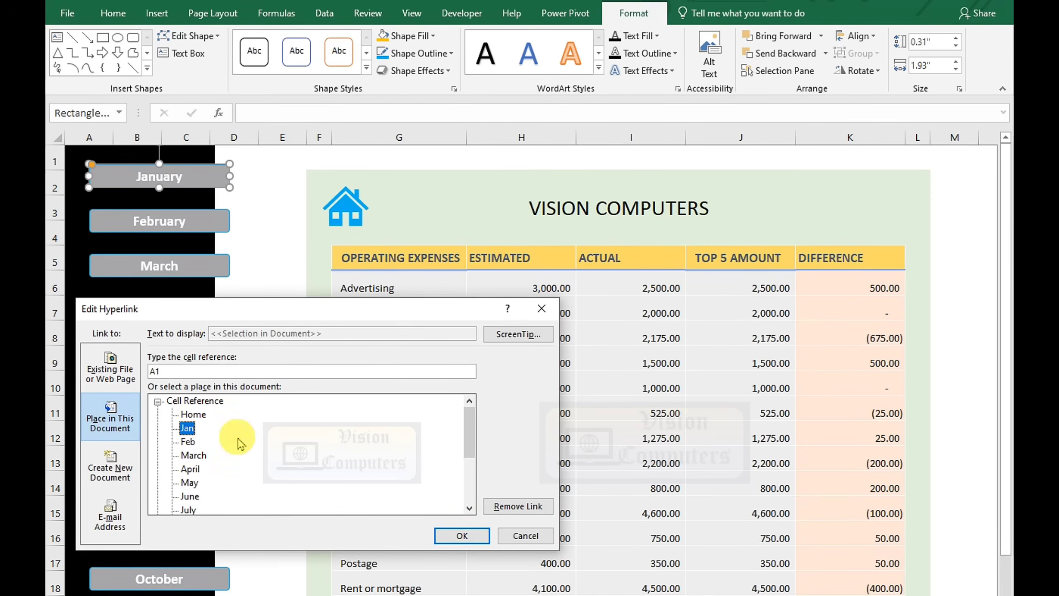
pyautogui.click(458, 535)
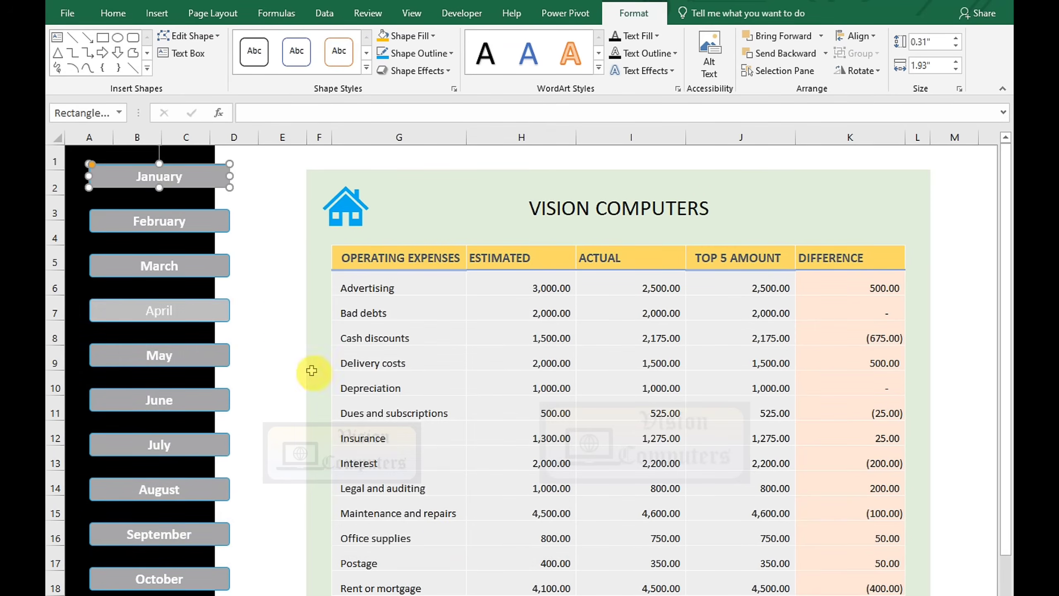
pyautogui.click(189, 231)
pyautogui.hotkey('ctrl', 'k')
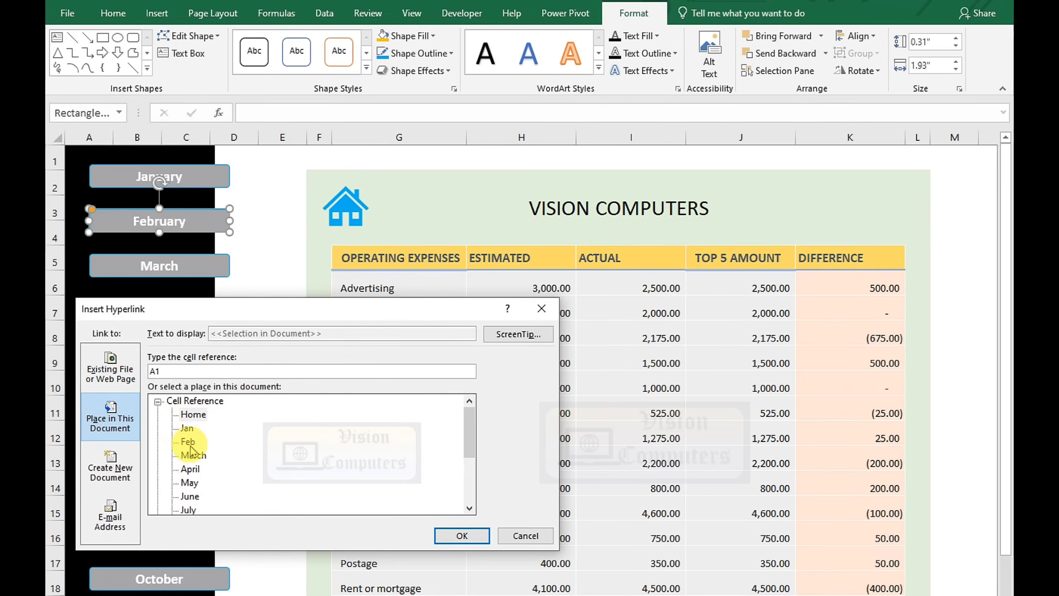
pyautogui.click(455, 536)
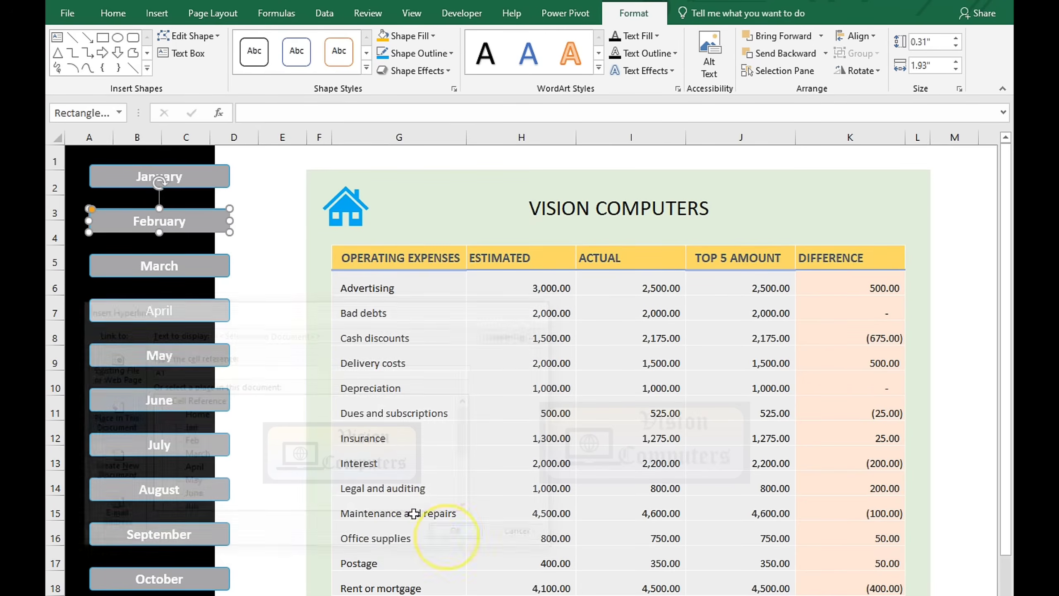
# Hyperlink the March and April buttons to the March and April sheets
pyautogui.click(192, 269)
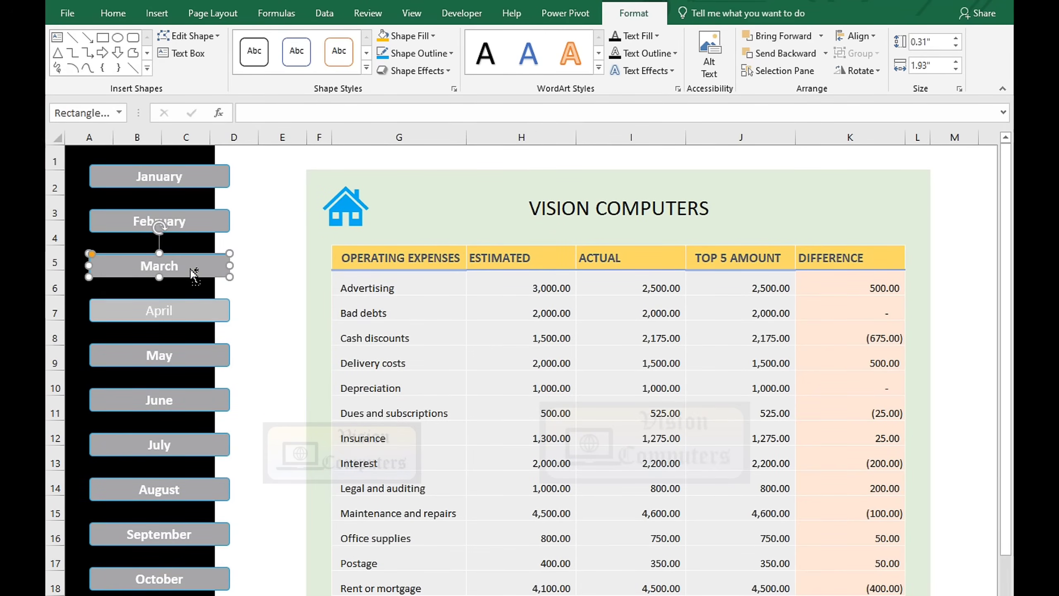
pyautogui.hotkey('ctrl', 'k')
pyautogui.click(201, 456)
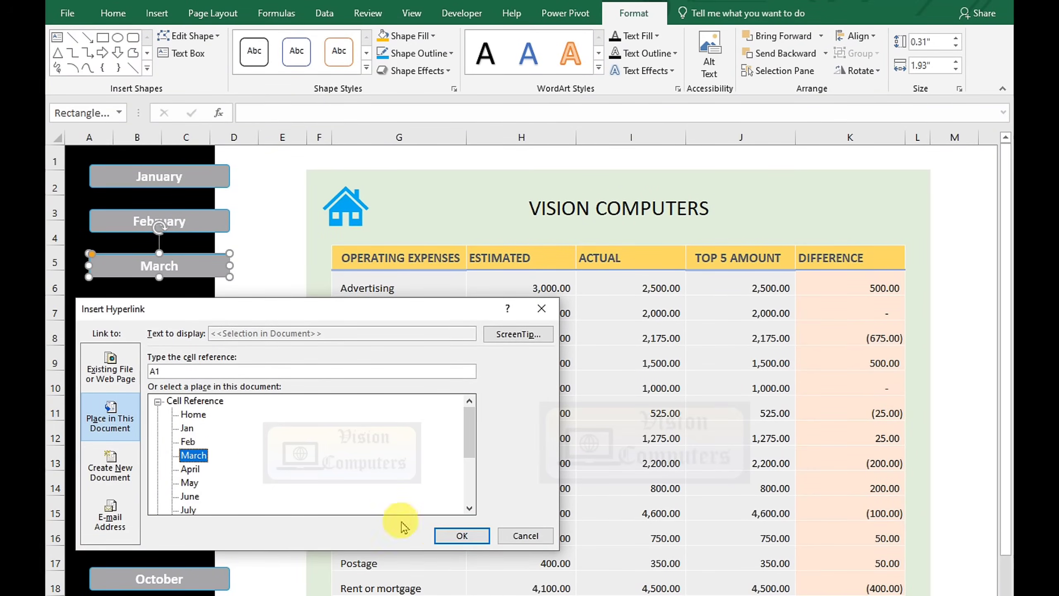
pyautogui.click(456, 536)
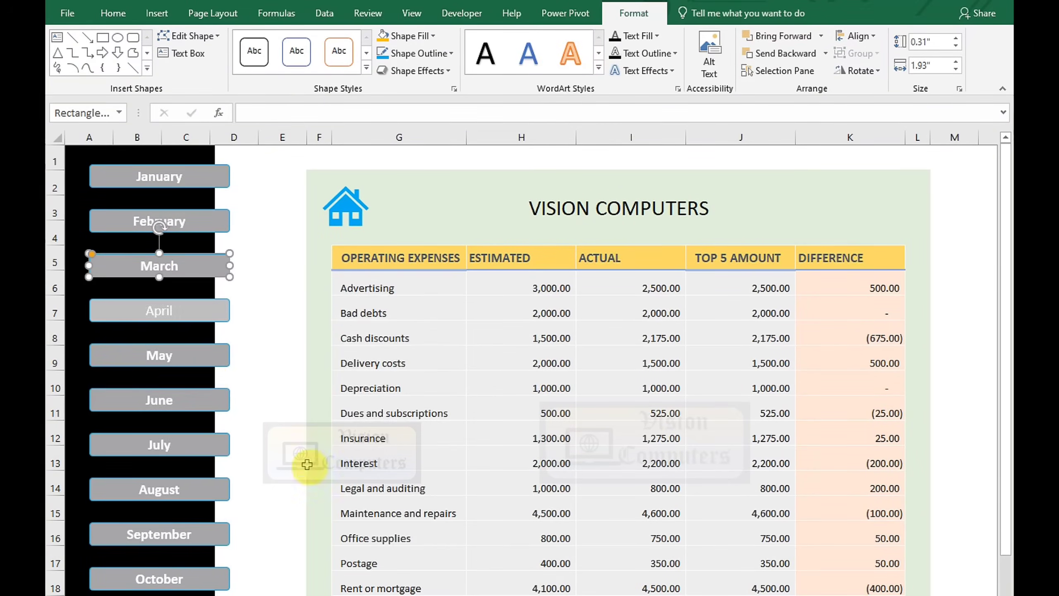
pyautogui.click(189, 313)
pyautogui.hotkey('ctrl', 'k')
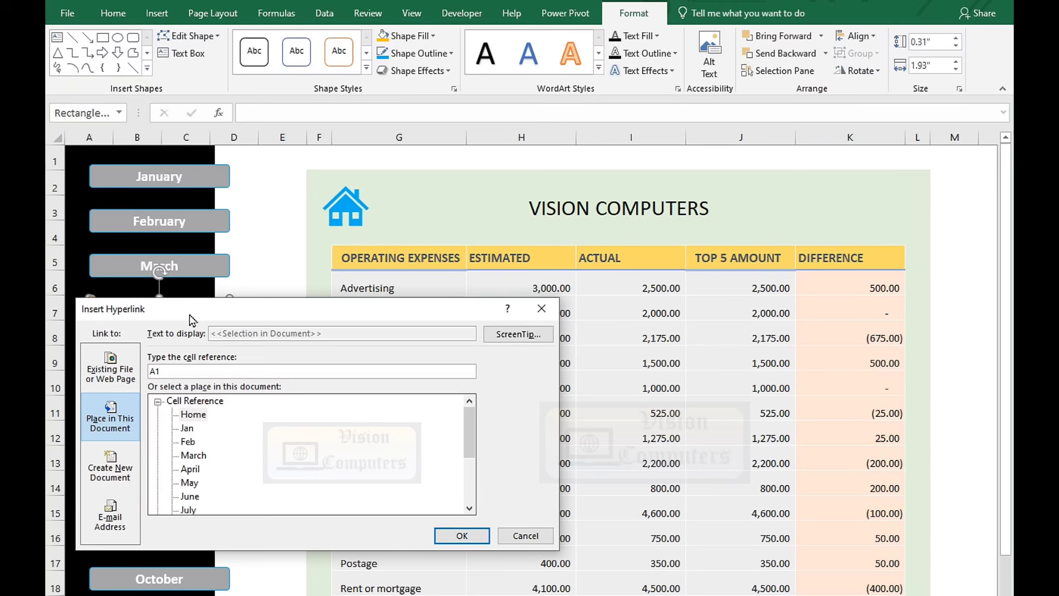
pyautogui.click(190, 469)
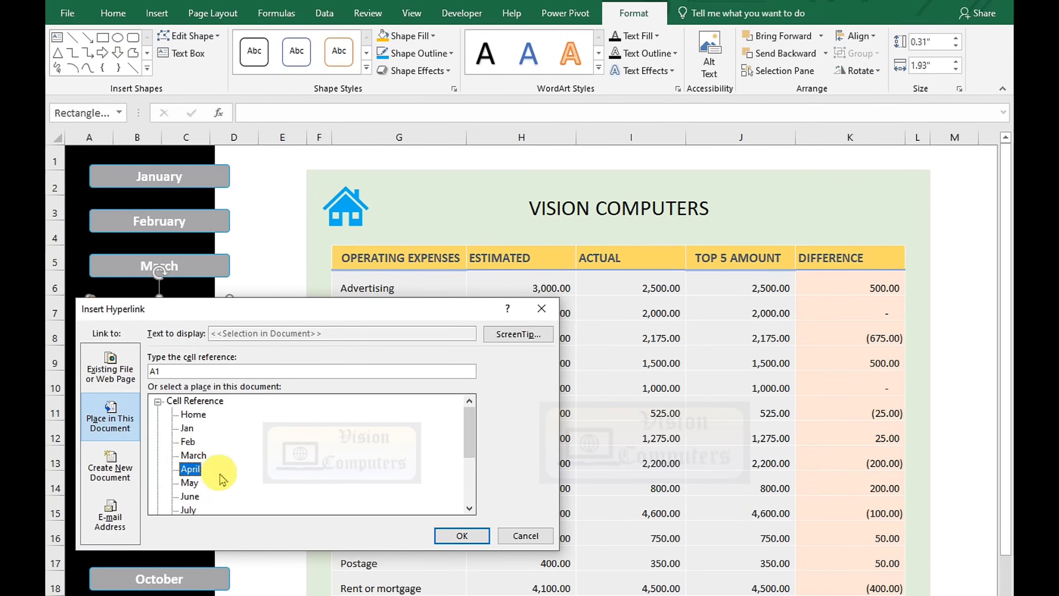
pyautogui.click(476, 537)
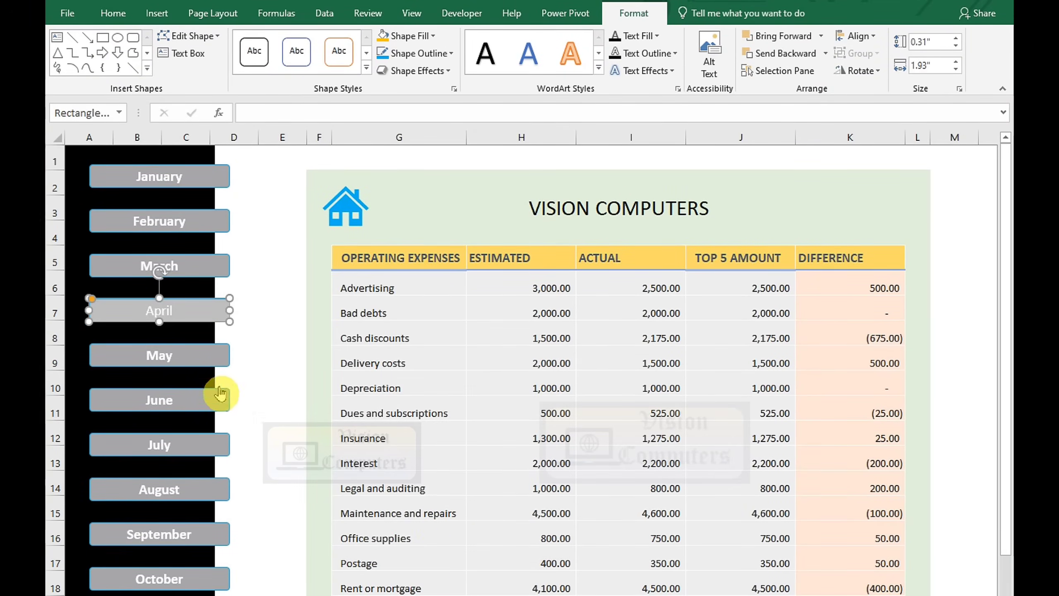
# Hyperlink the house icon to cell A1 of the Home sheet
pyautogui.click(281, 383)
pyautogui.click(354, 215)
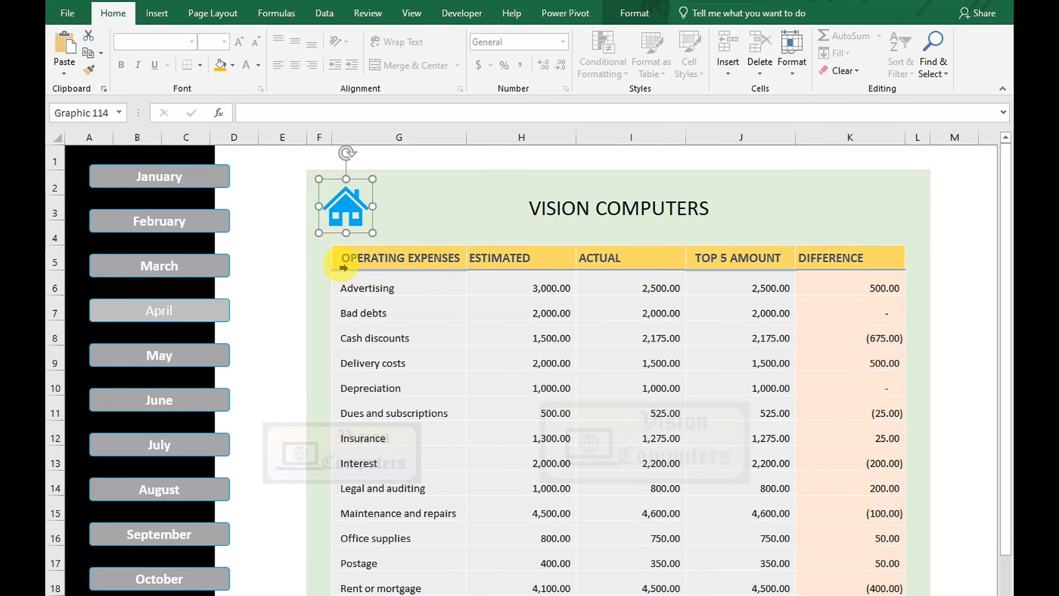
pyautogui.hotkey('ctrl', 'k')
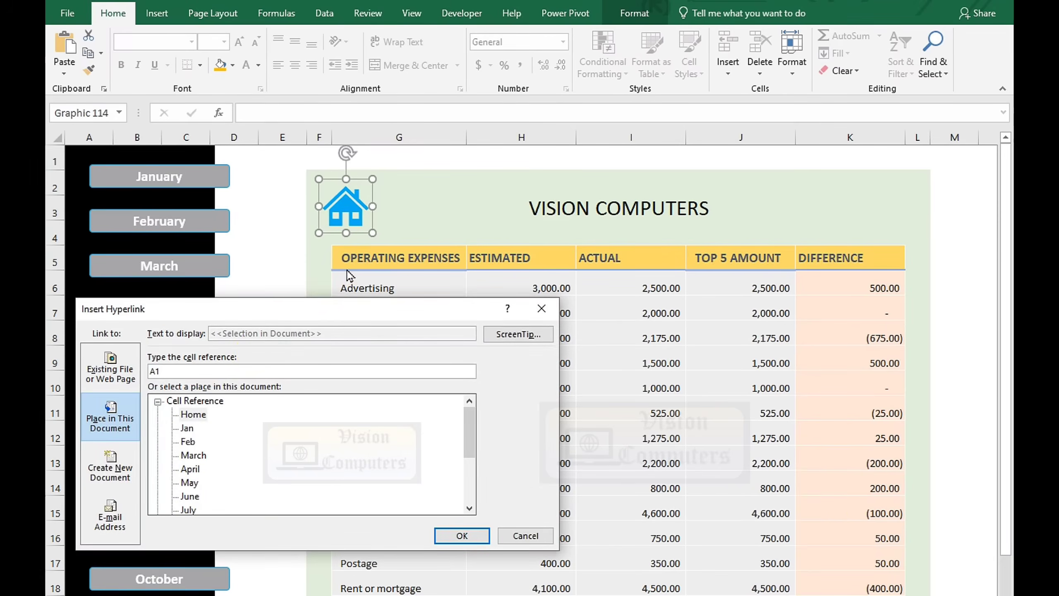
pyautogui.click(468, 536)
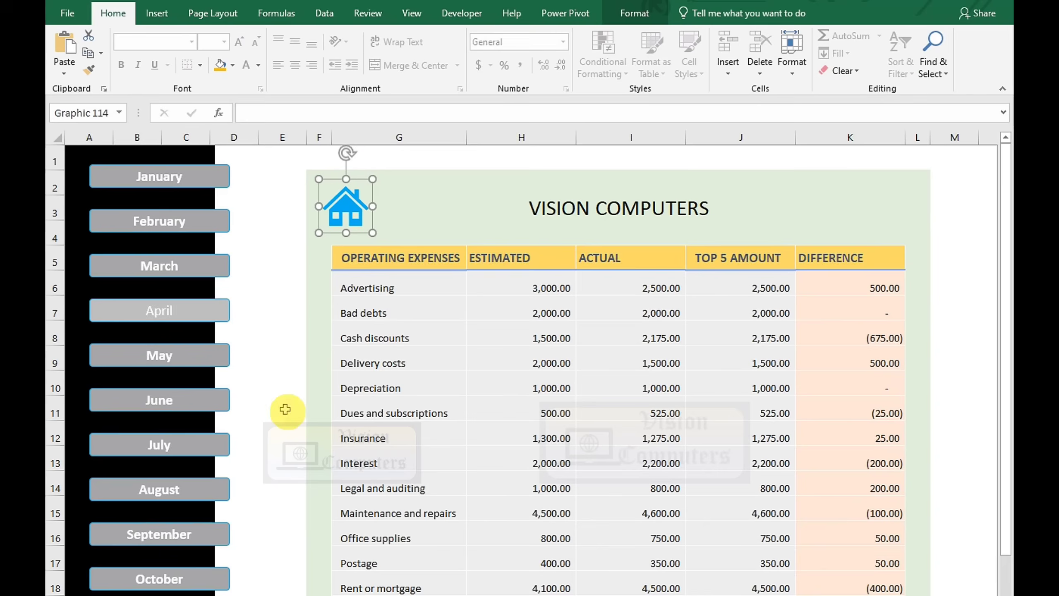
# Copy sidebar columns A:D from Home and paste them onto the Jan and Feb sheets
pyautogui.moveTo(89, 137); pyautogui.dragTo(214, 155)
pyautogui.hotkey('ctrl', 'c')
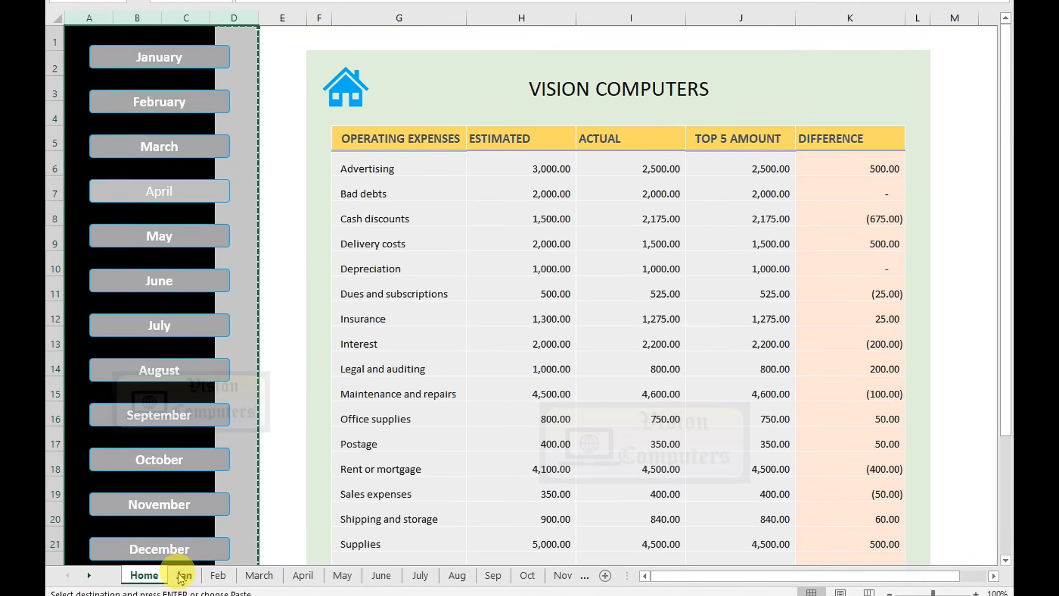
pyautogui.click(184, 575)
pyautogui.hotkey('ctrl', 'v')
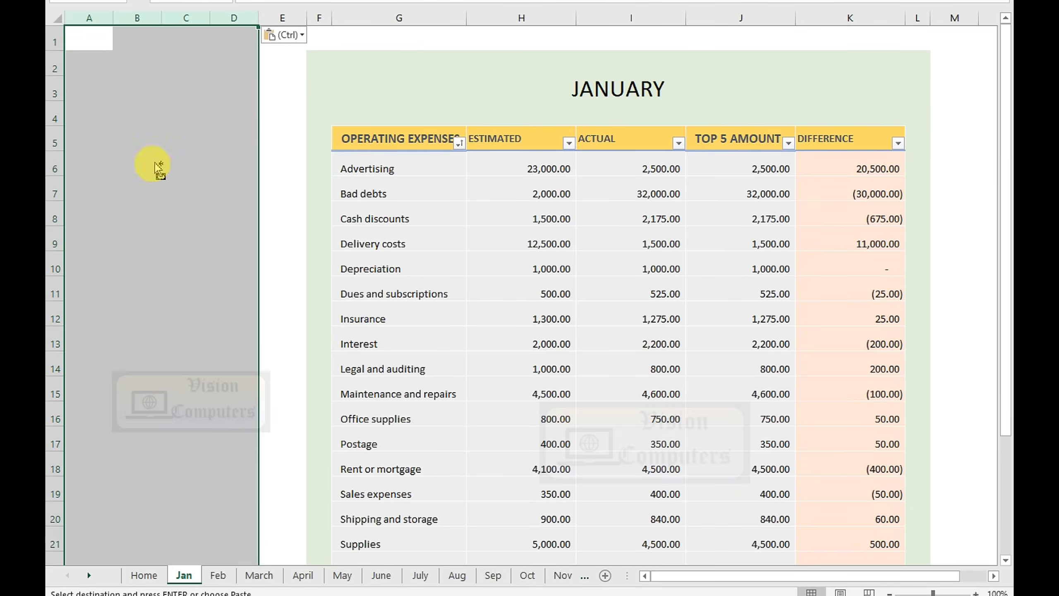
pyautogui.click(219, 575)
pyautogui.hotkey('ctrl', 'v')
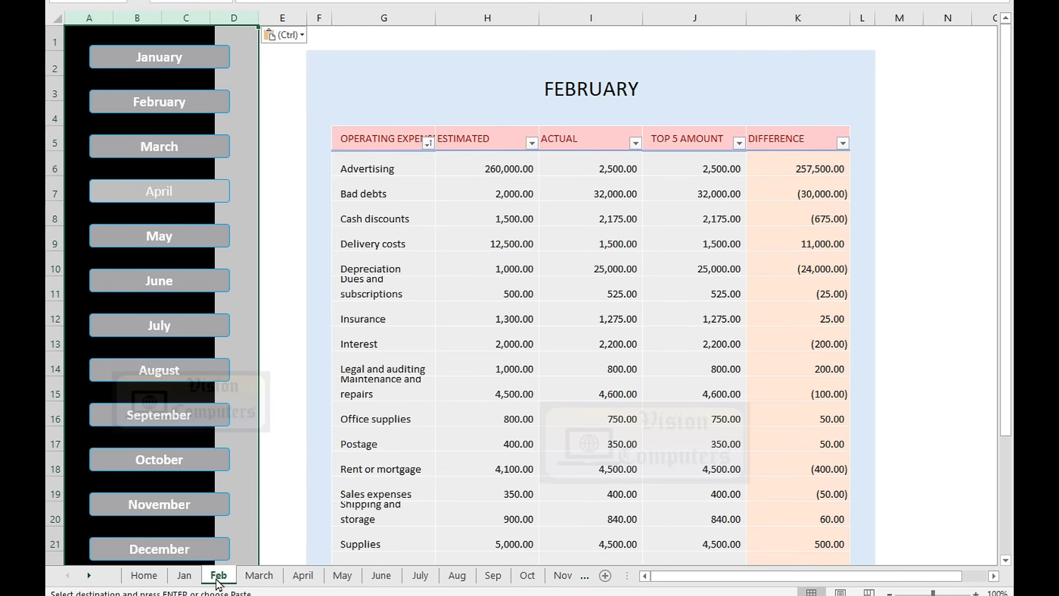
# Paste the sidebar columns into column A of the March sheet
pyautogui.click(257, 575)
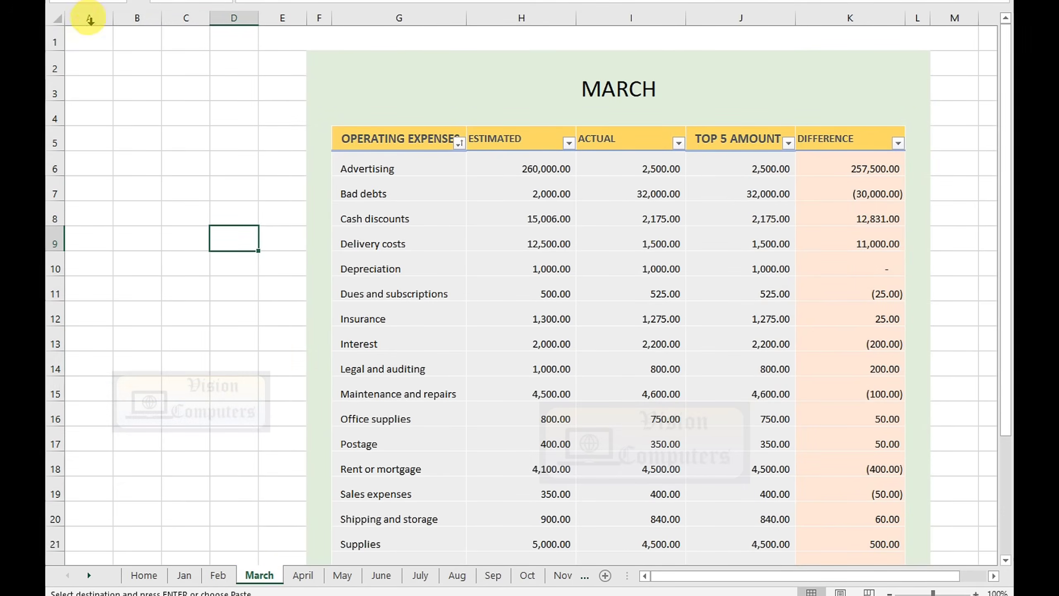
pyautogui.click(89, 17)
pyautogui.hotkey('ctrl', 'v')
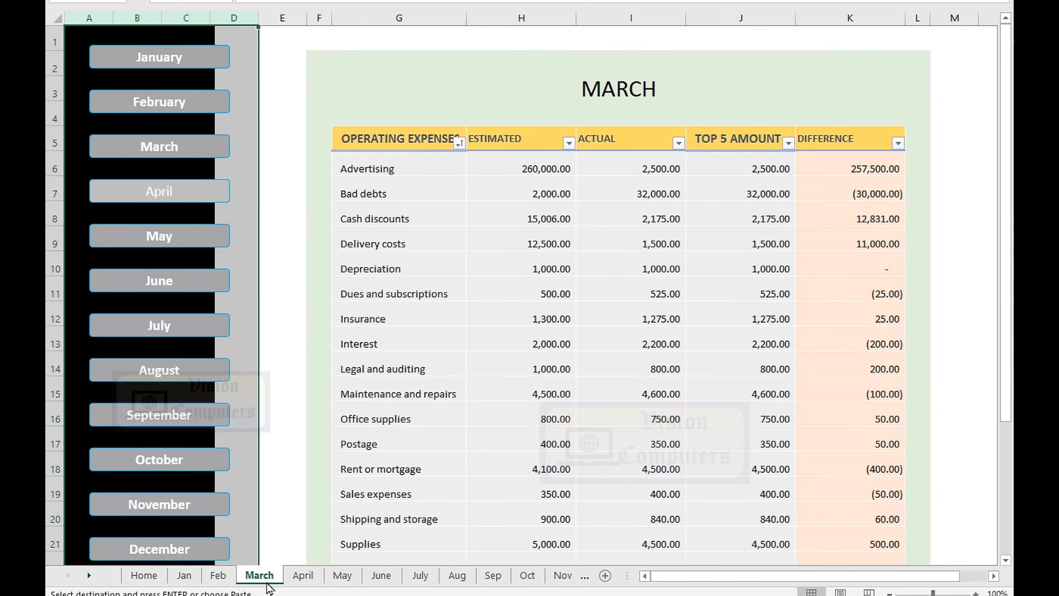
pyautogui.click(282, 539)
# On the Jan sheet, move the January button to the right
pyautogui.click(184, 581)
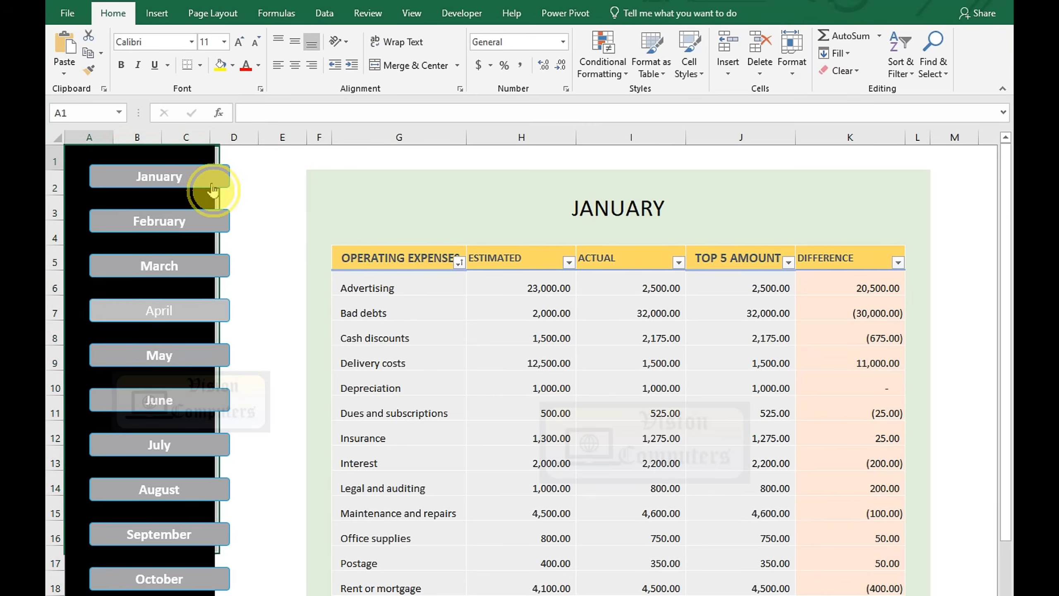
pyautogui.keyDown('ctrl'); pyautogui.click(213, 179); pyautogui.keyUp('ctrl')
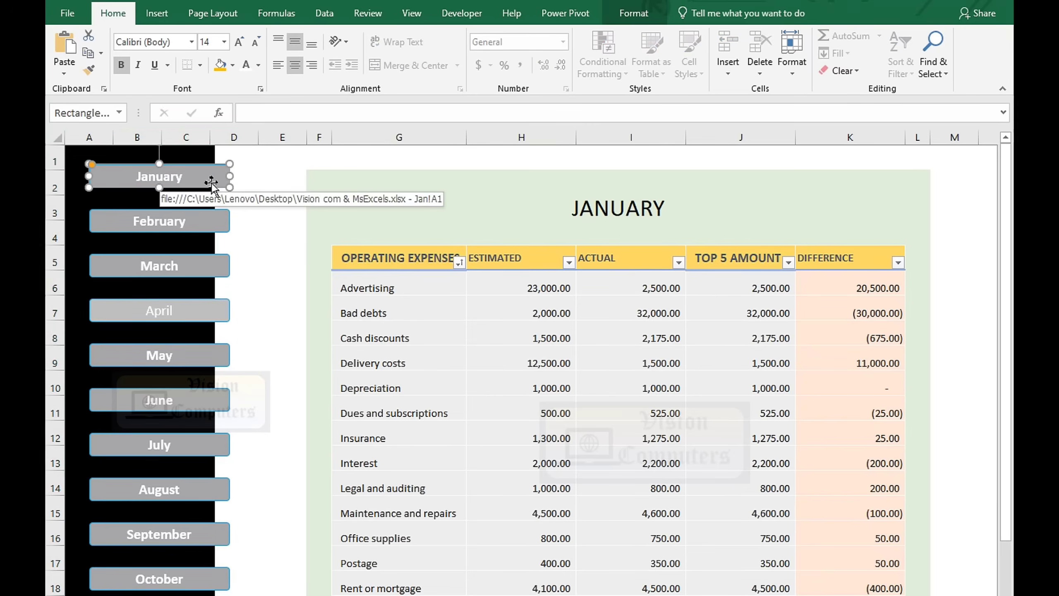
pyautogui.moveTo(212, 179); pyautogui.dragTo(259, 181)
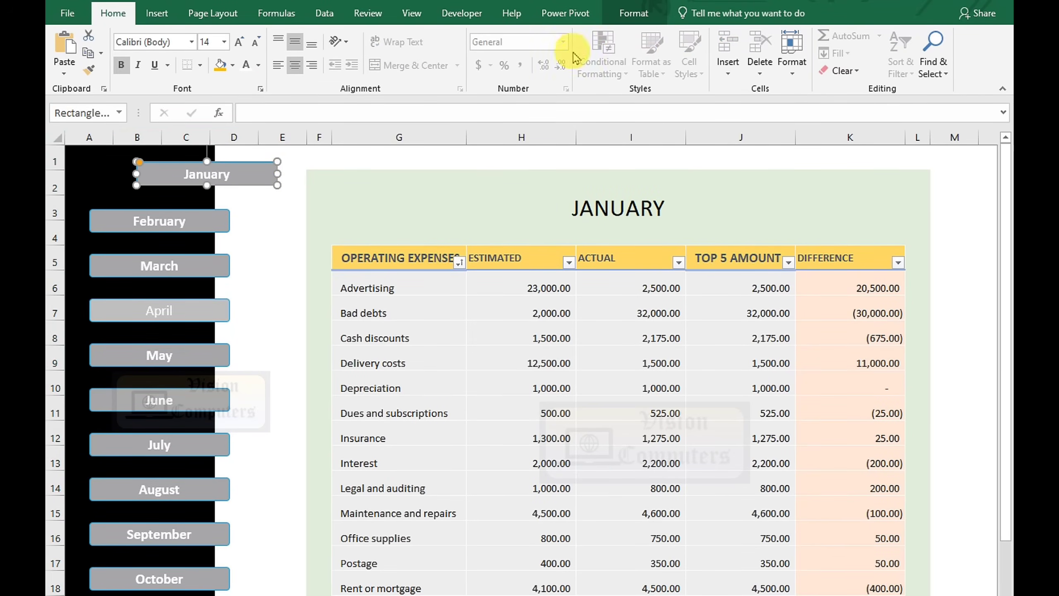
# Fill the January button gold and make its label text black
pyautogui.click(631, 14)
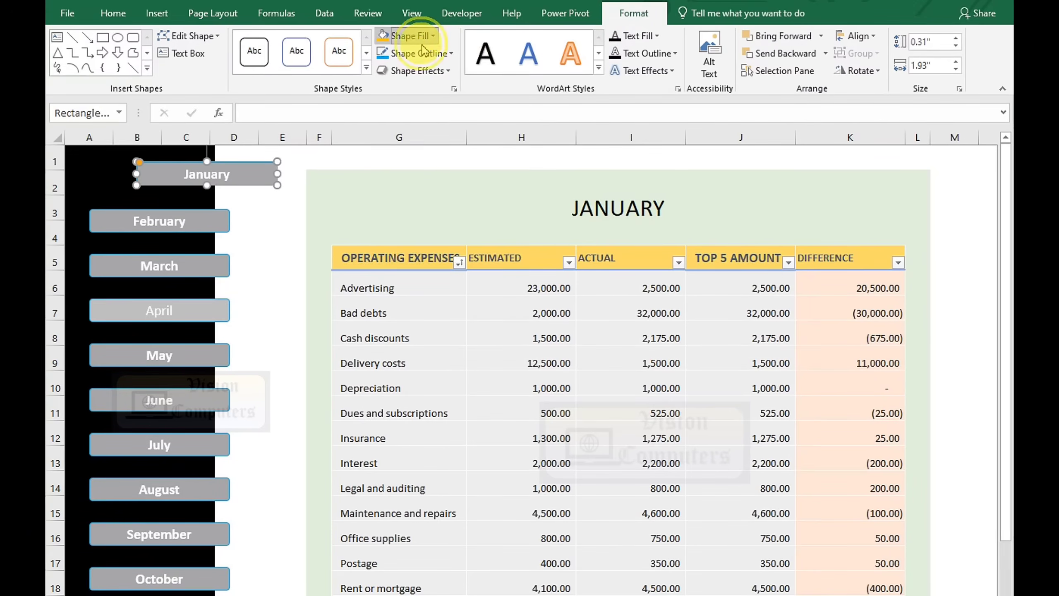
pyautogui.click(397, 36)
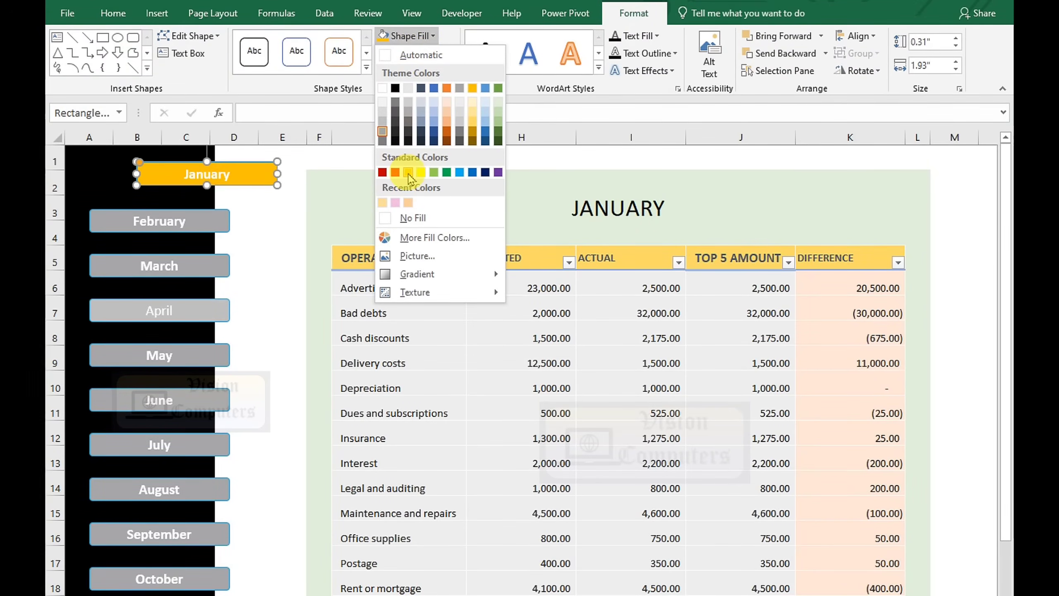
pyautogui.click(408, 173)
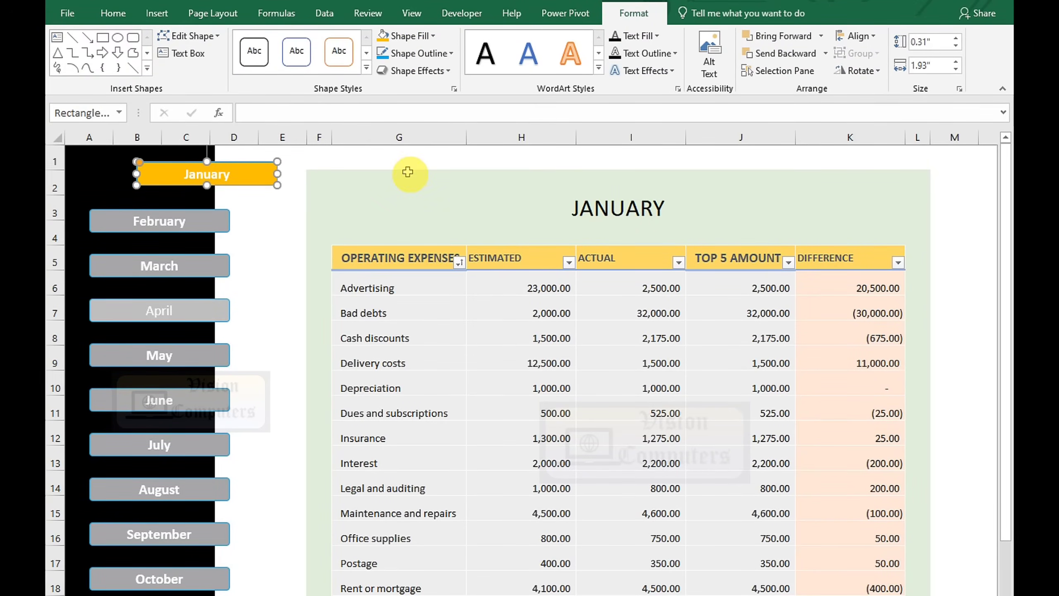
pyautogui.click(116, 14)
pyautogui.click(259, 66)
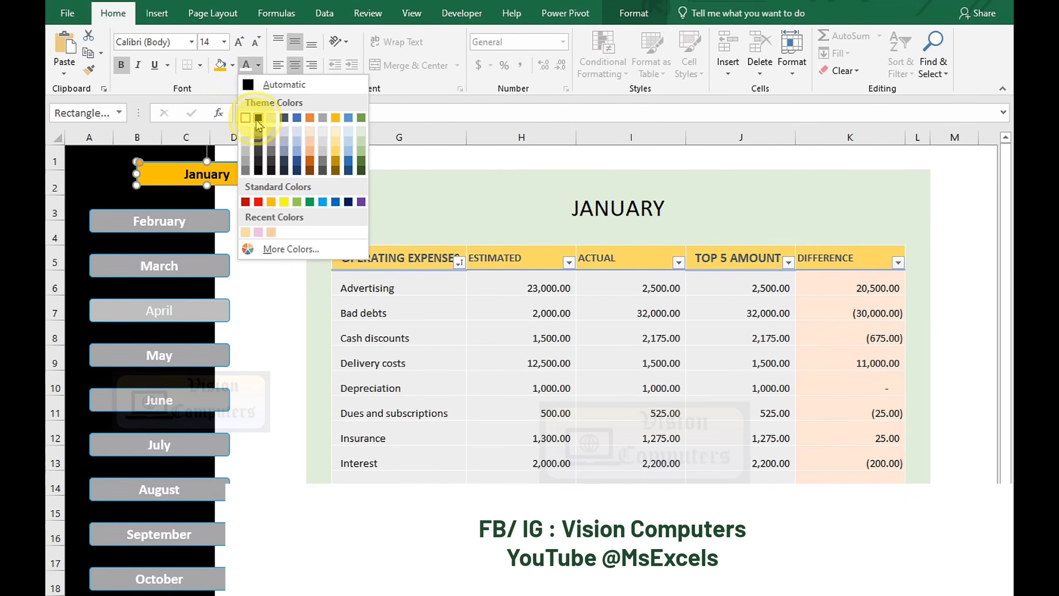
pyautogui.click(257, 121)
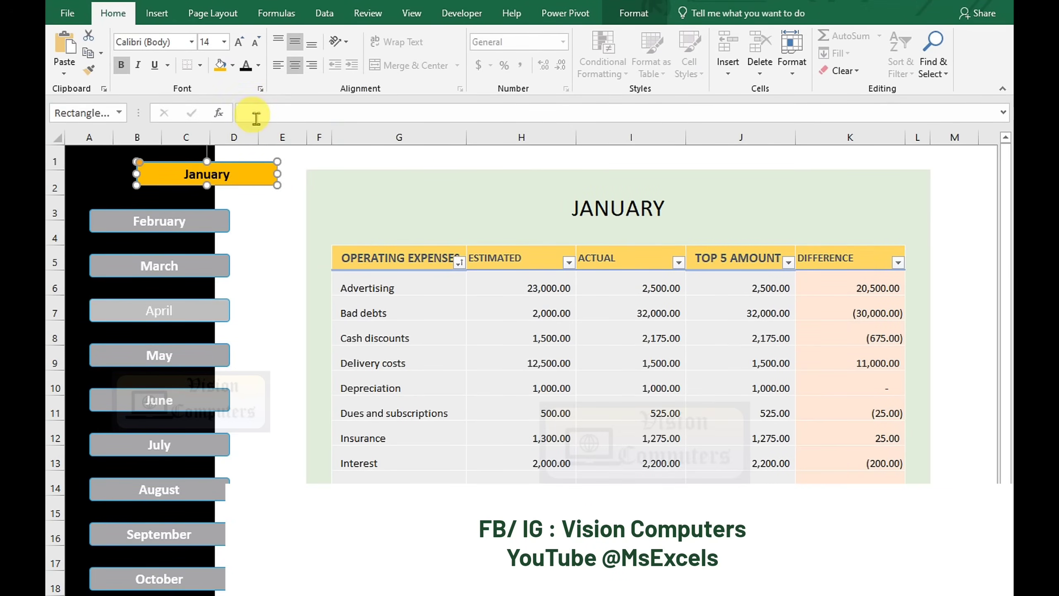
# On the February sheet, shift the February button right and fill it pink
pyautogui.click(221, 221)
pyautogui.keyDown('ctrl'); pyautogui.click(214, 222); pyautogui.keyUp('ctrl')
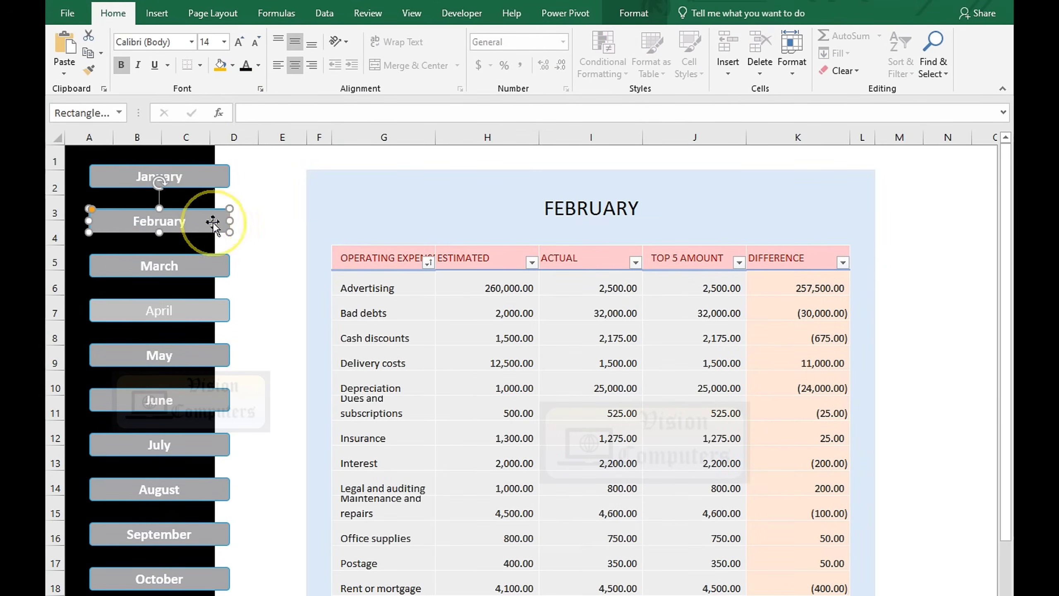
pyautogui.moveTo(212, 224); pyautogui.dragTo(262, 225)
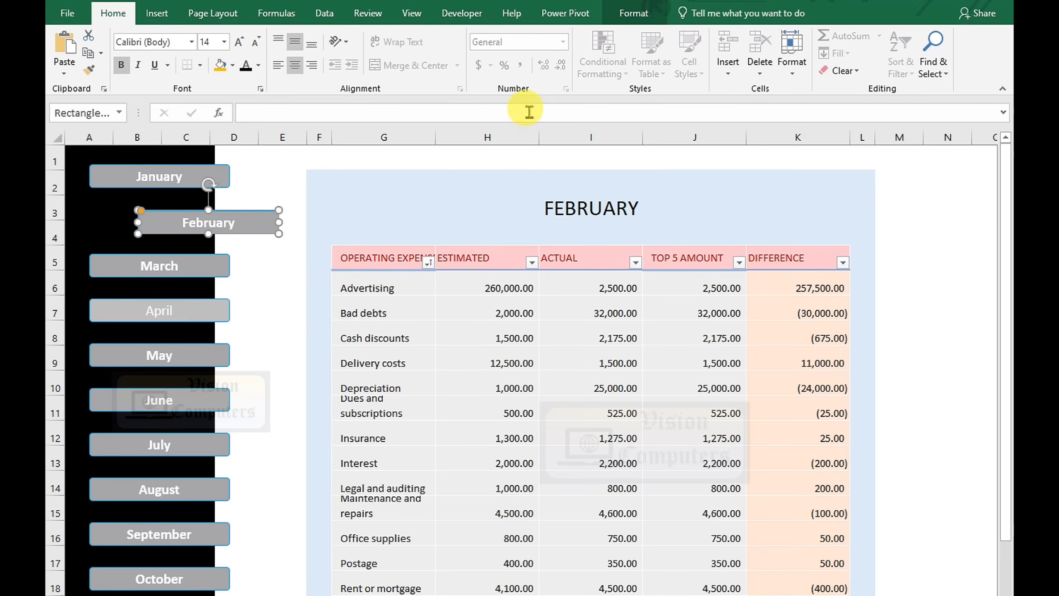
pyautogui.click(634, 13)
pyautogui.click(418, 35)
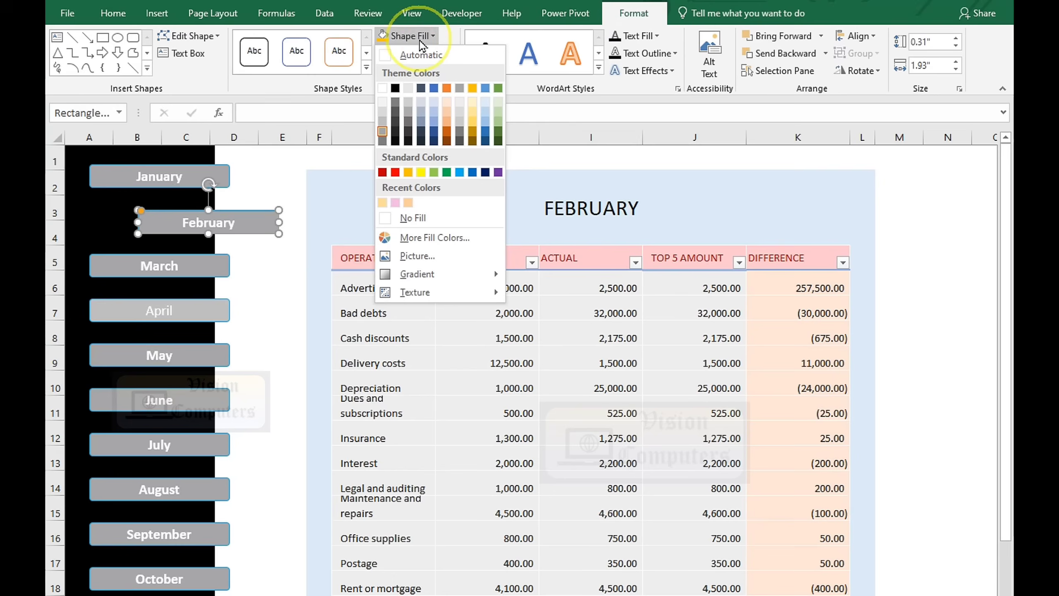
pyautogui.click(398, 204)
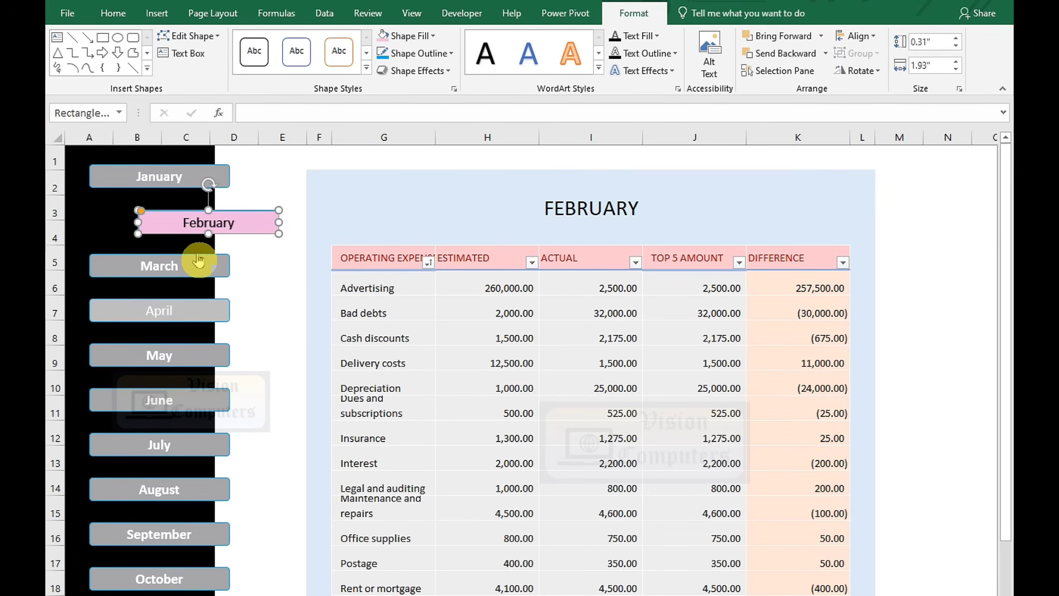
# On the March sheet, shift the March button right and look at its fill colour choices
pyautogui.click(176, 272)
pyautogui.keyDown('ctrl'); pyautogui.click(176, 274); pyautogui.keyUp('ctrl')
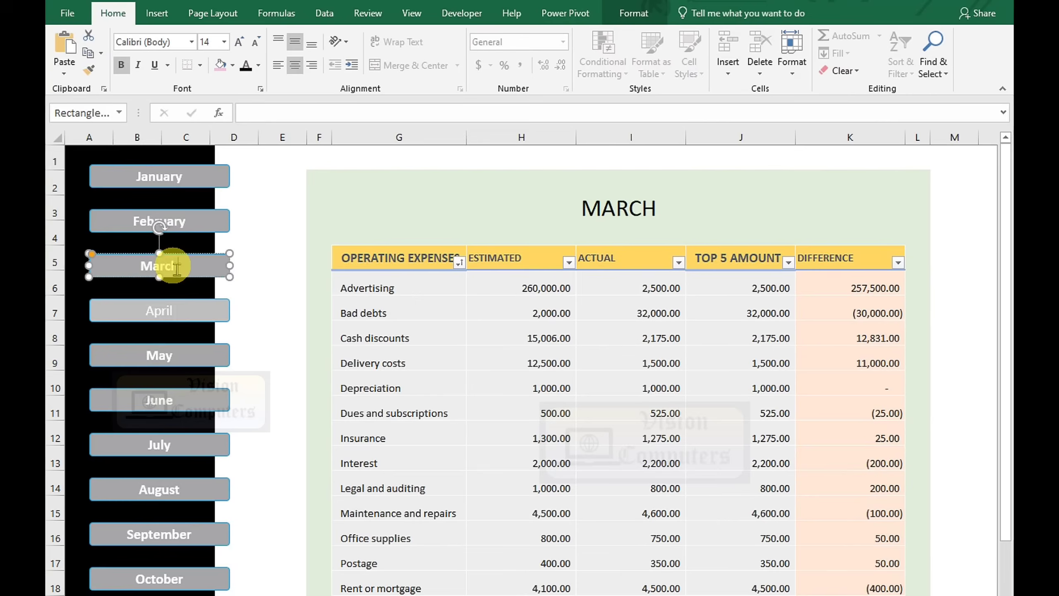
pyautogui.moveTo(177, 273); pyautogui.dragTo(246, 277)
pyautogui.click(625, 13)
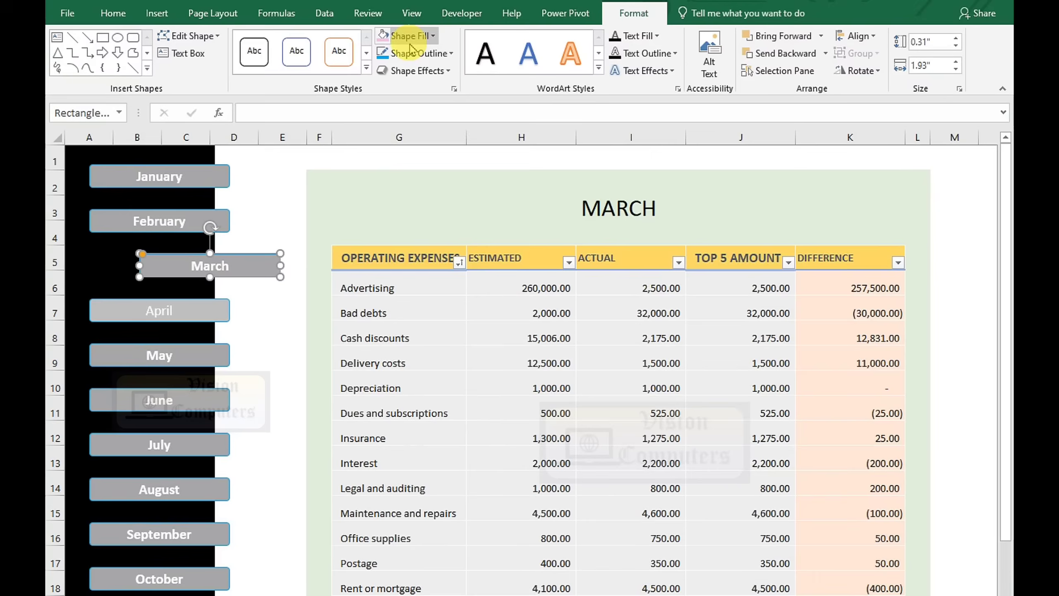
pyautogui.click(407, 36)
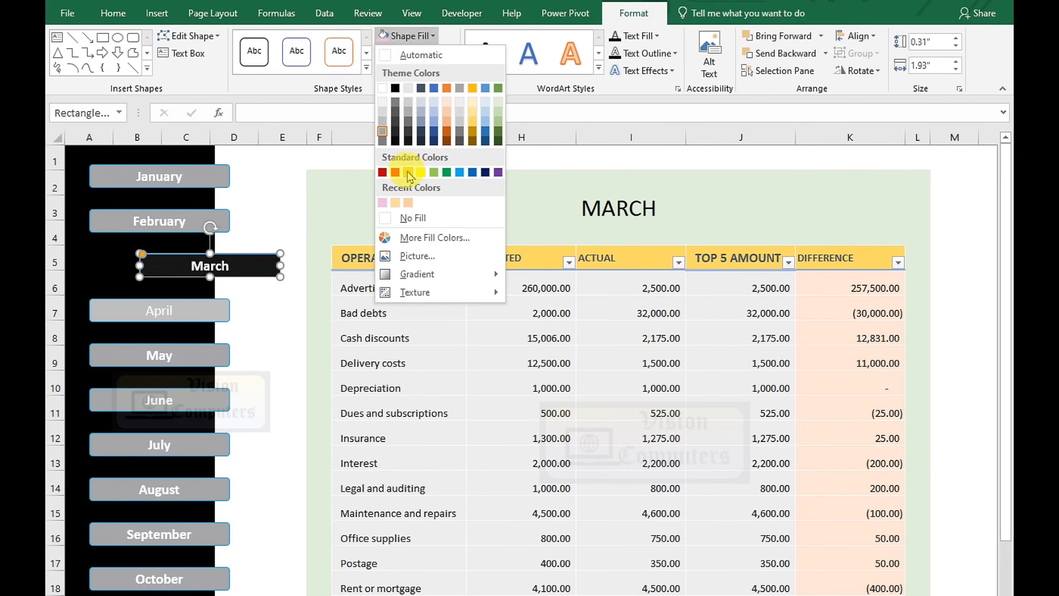
pyautogui.press('Escape')
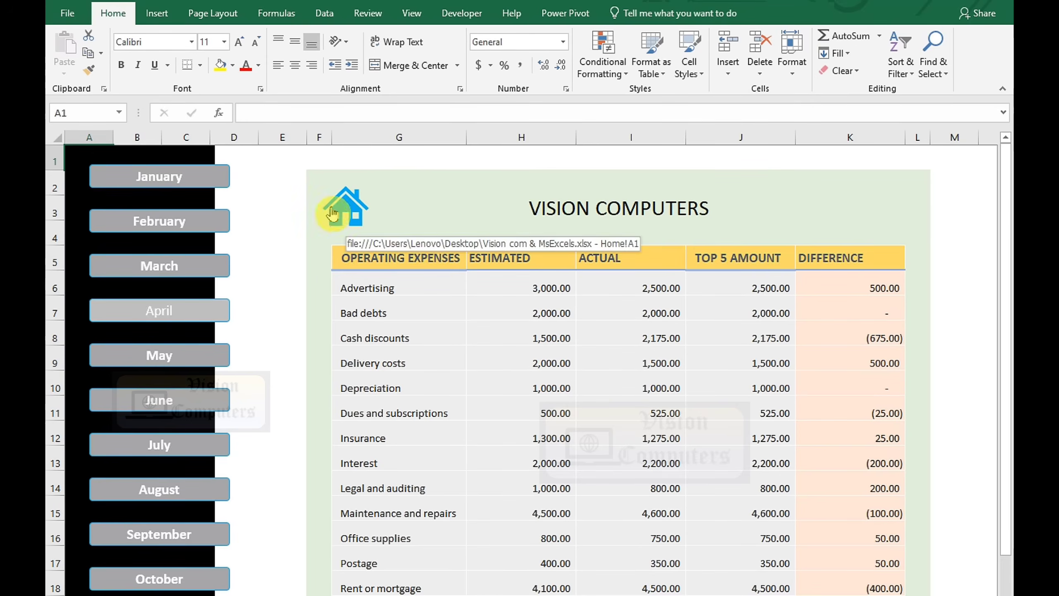
# Follow the January, February, March and later month buttons to confirm each opens its sheet
pyautogui.click(164, 184)
pyautogui.click(163, 214)
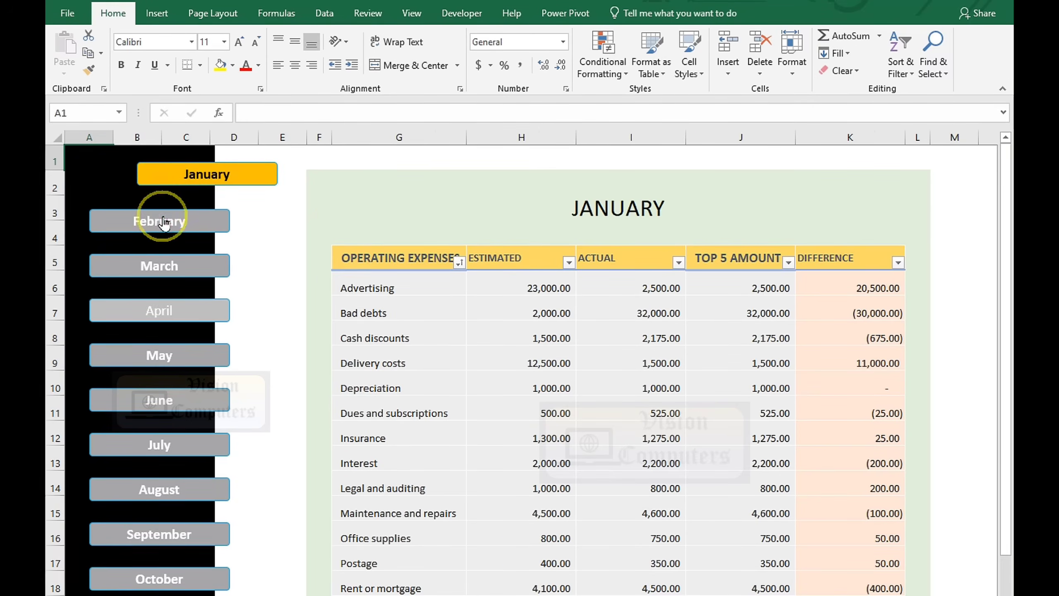
pyautogui.click(170, 266)
pyautogui.click(165, 319)
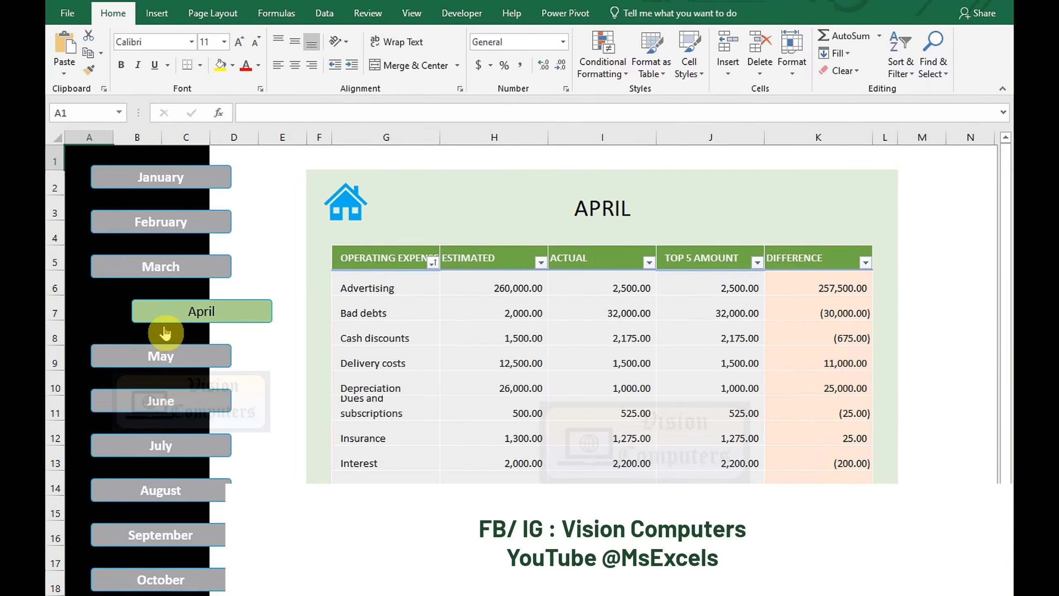